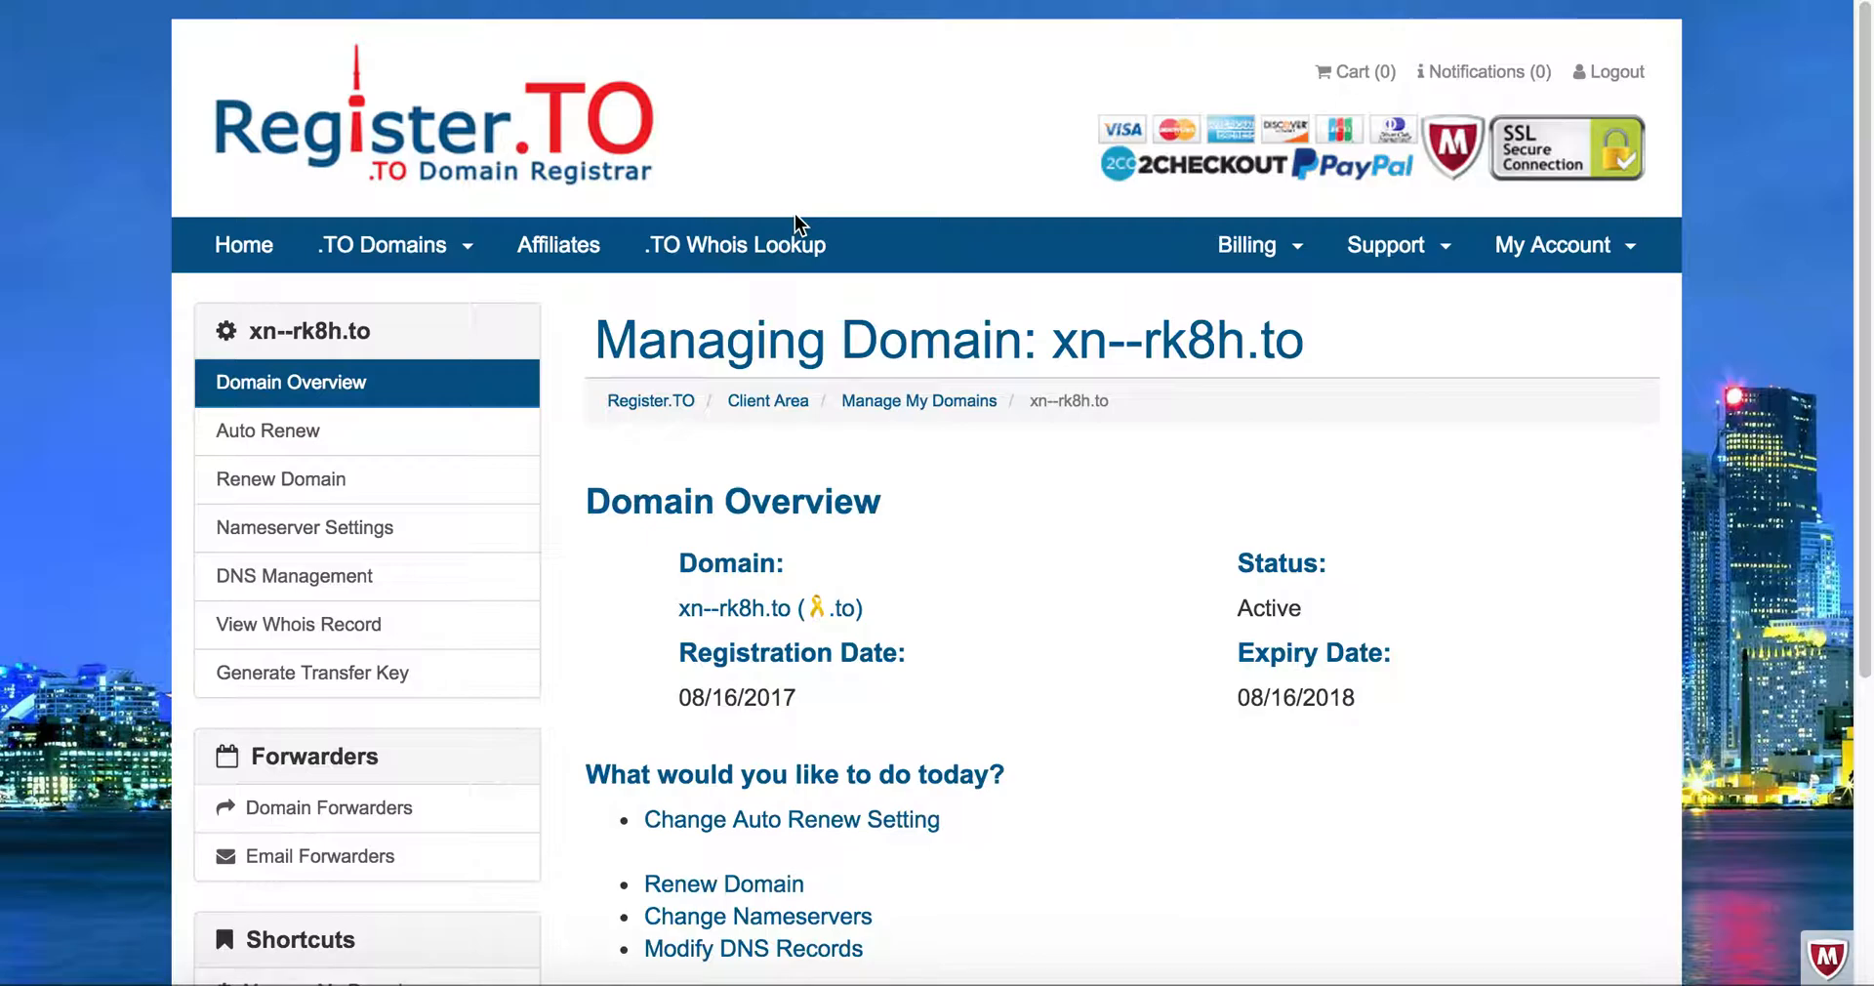
# - Open the domain forwarders page for xn--rk8h.to and choose Permanent (301) as the new forwarder's type
pyautogui.scroll(-1, 796, 217)
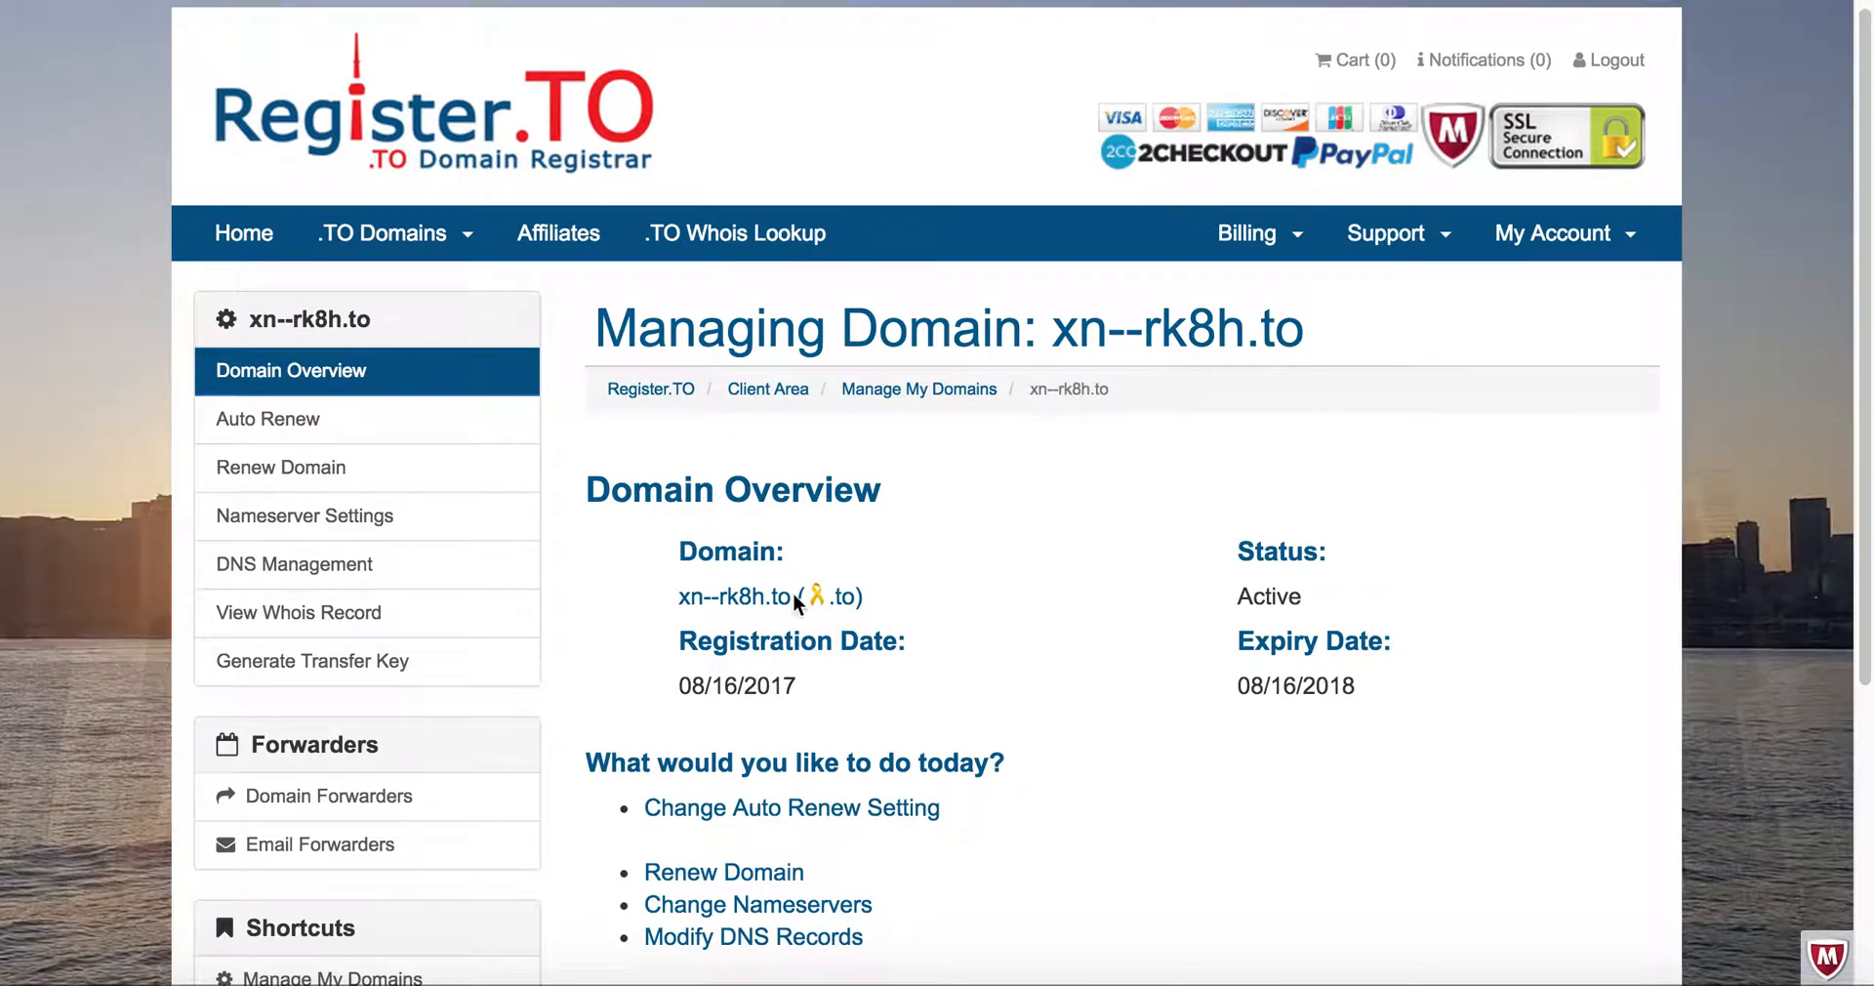
pyautogui.scroll(-2, 682, 702)
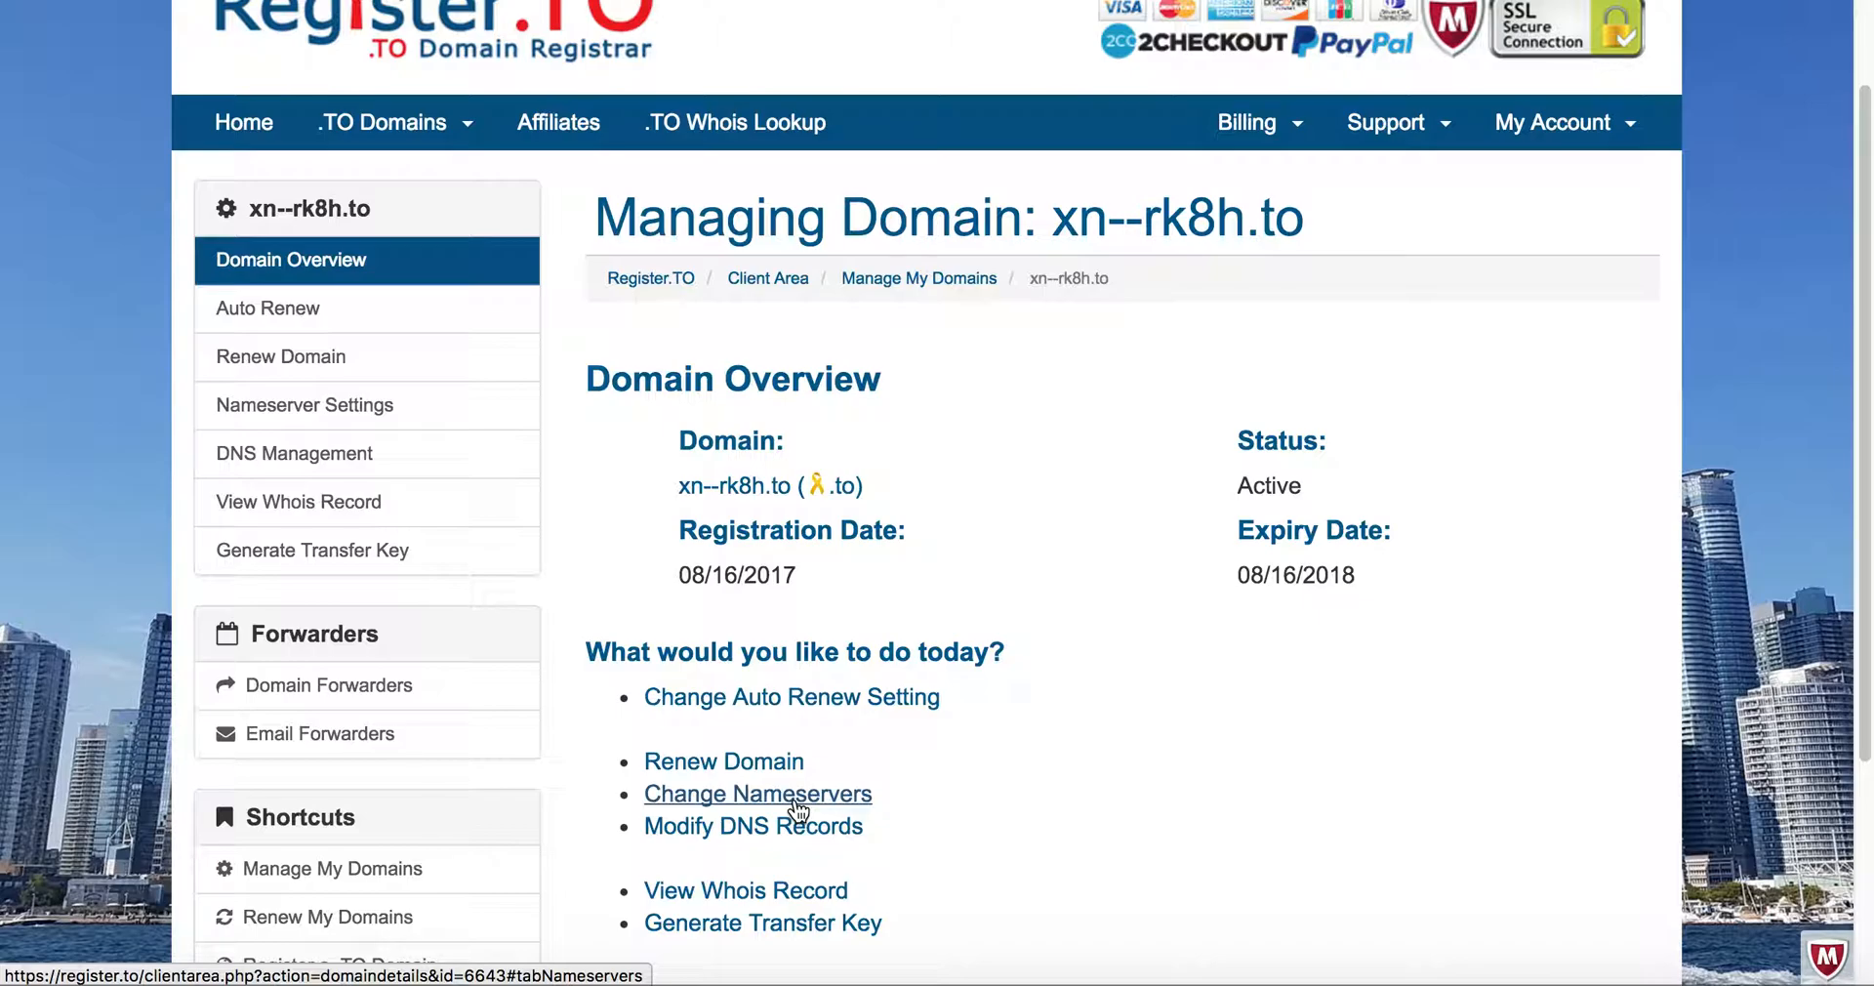
pyautogui.click(403, 690)
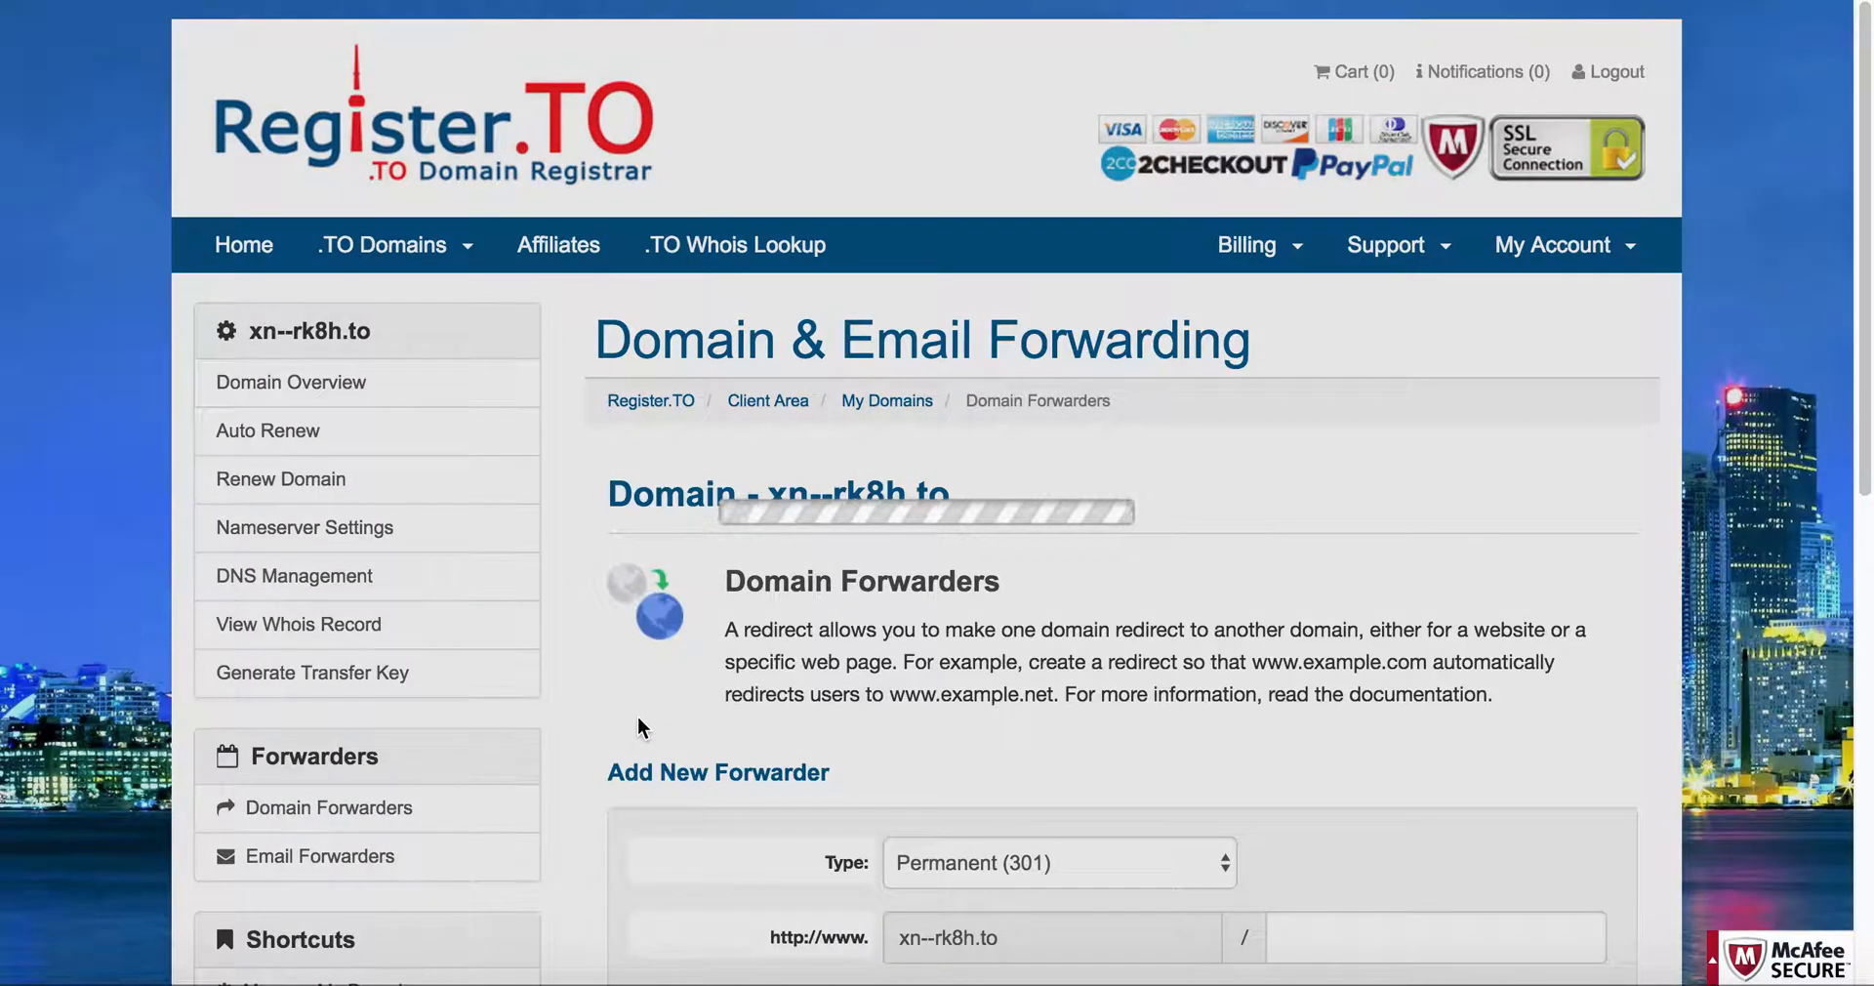
pyautogui.scroll(-3, 637, 728)
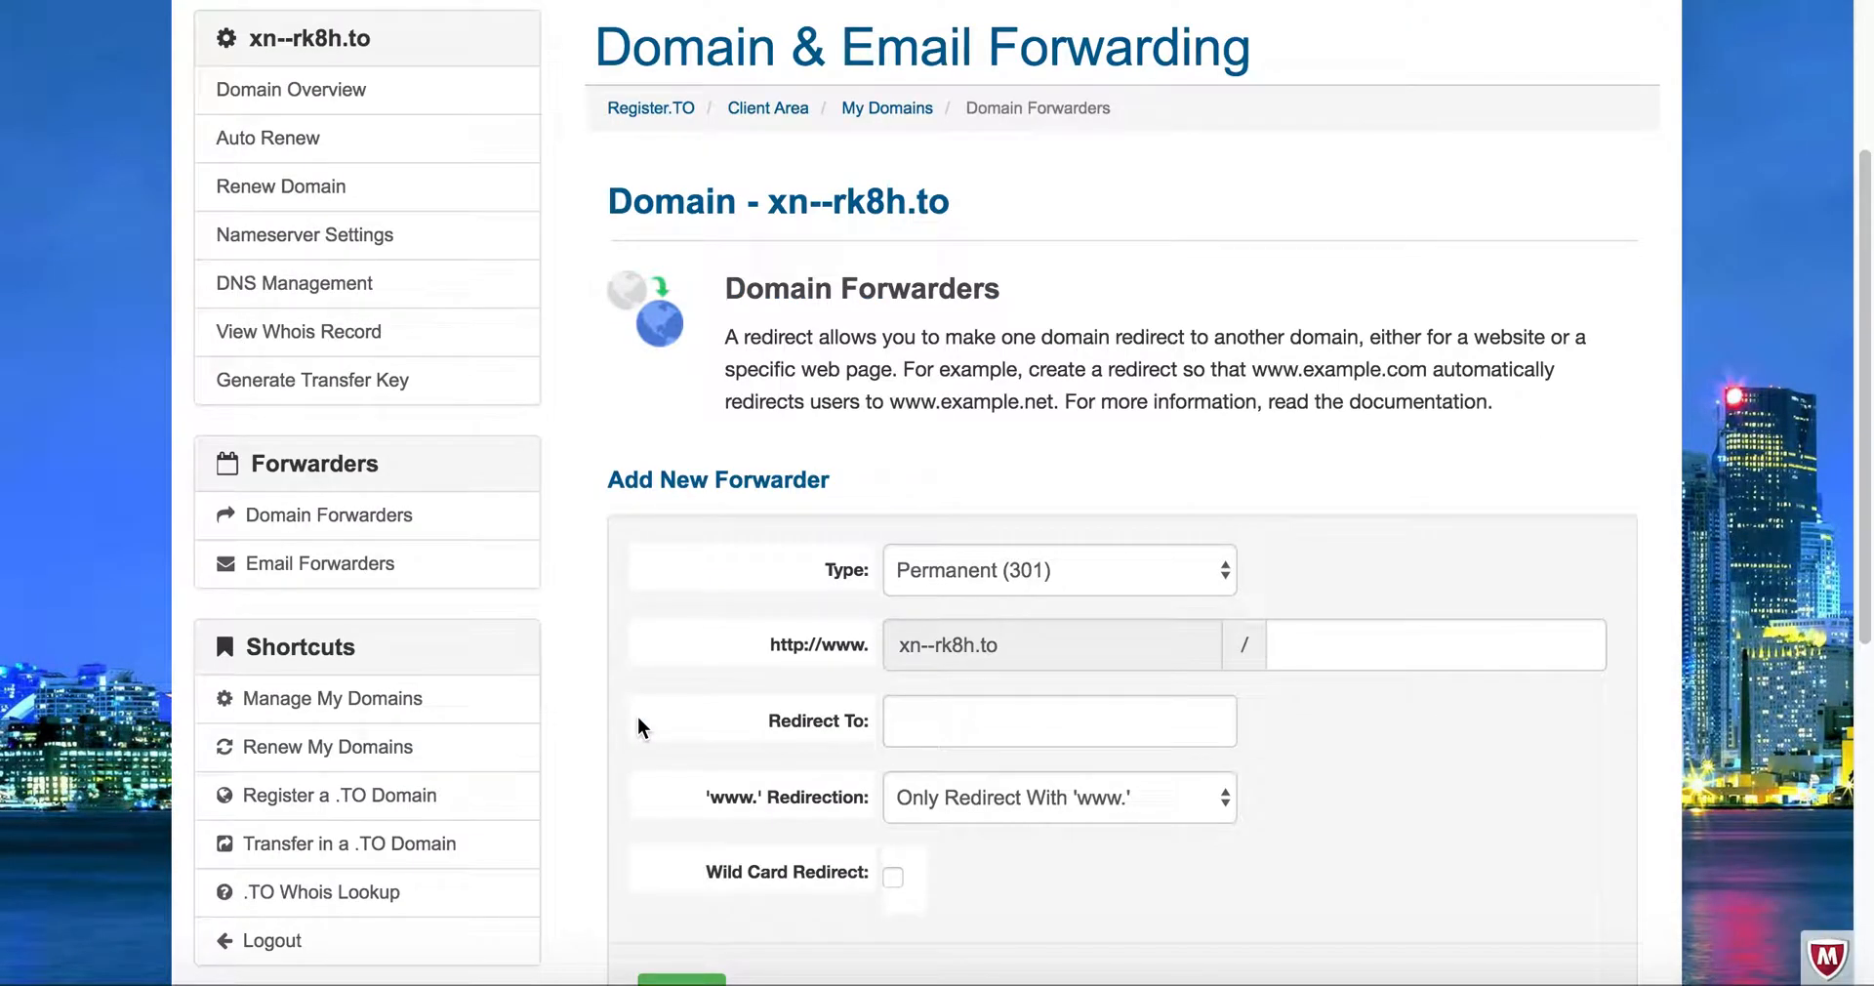
pyautogui.scroll(-2, 639, 728)
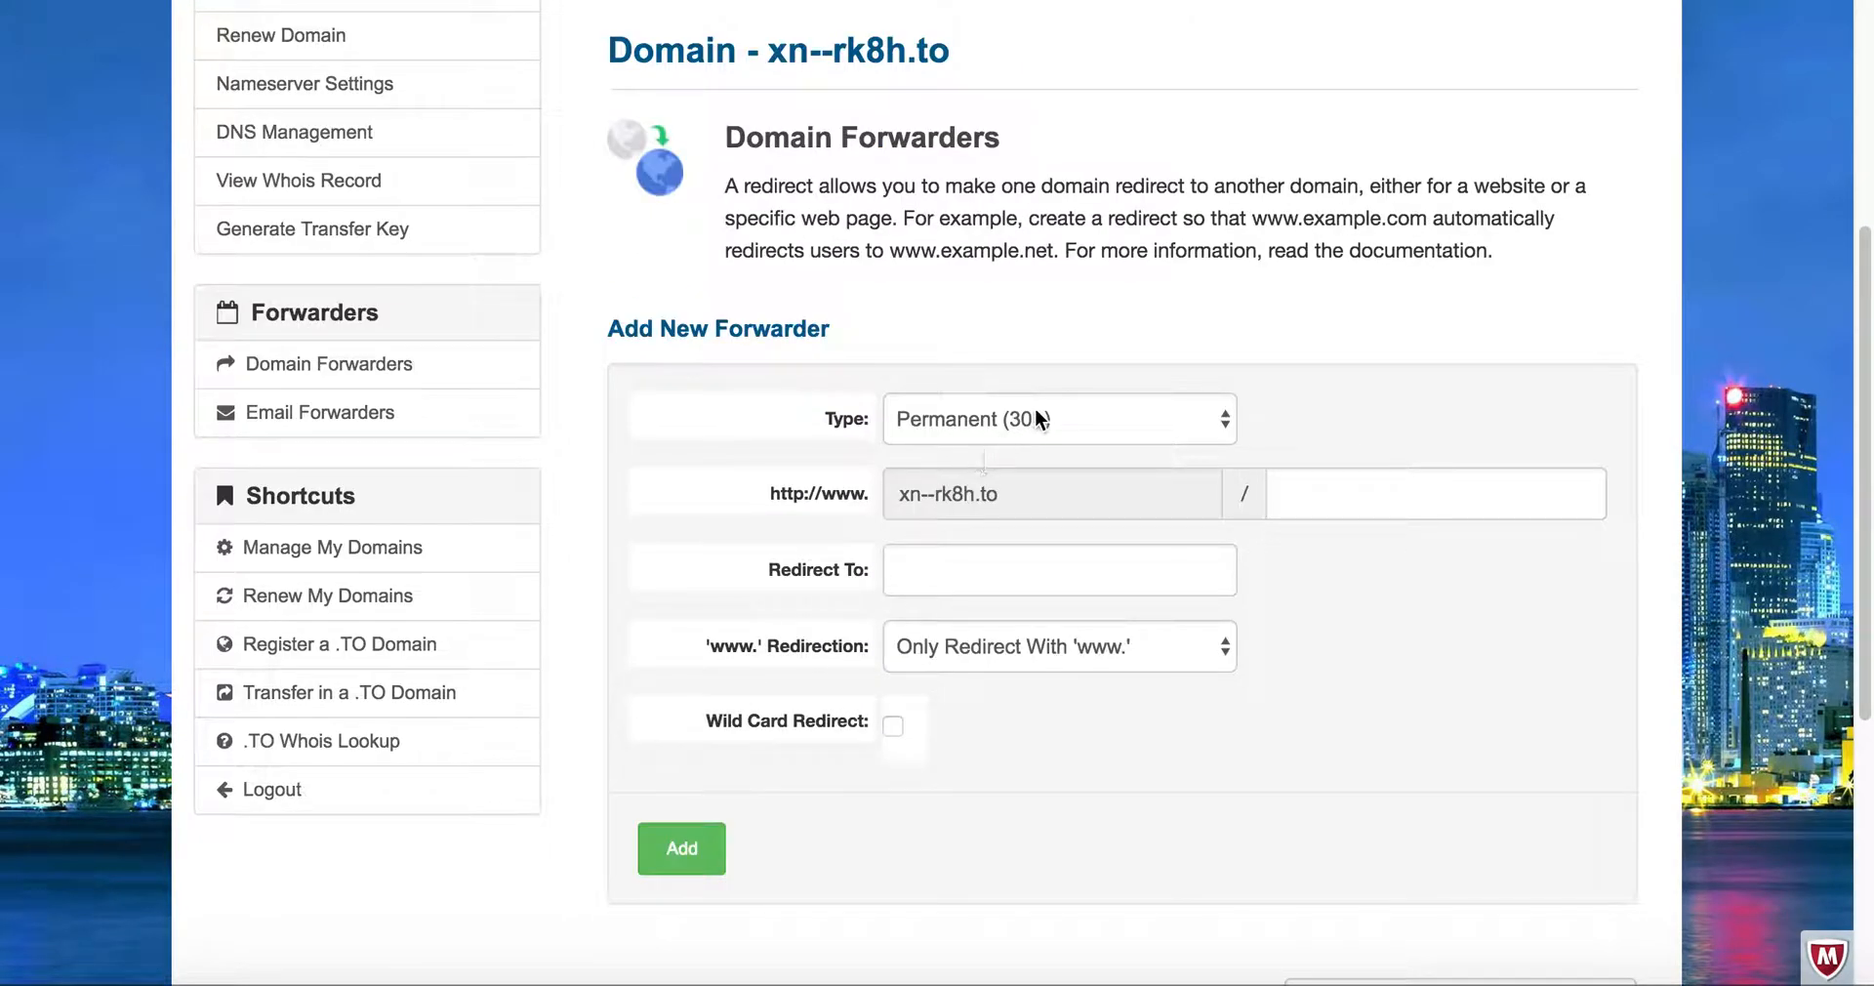
pyautogui.click(1040, 418)
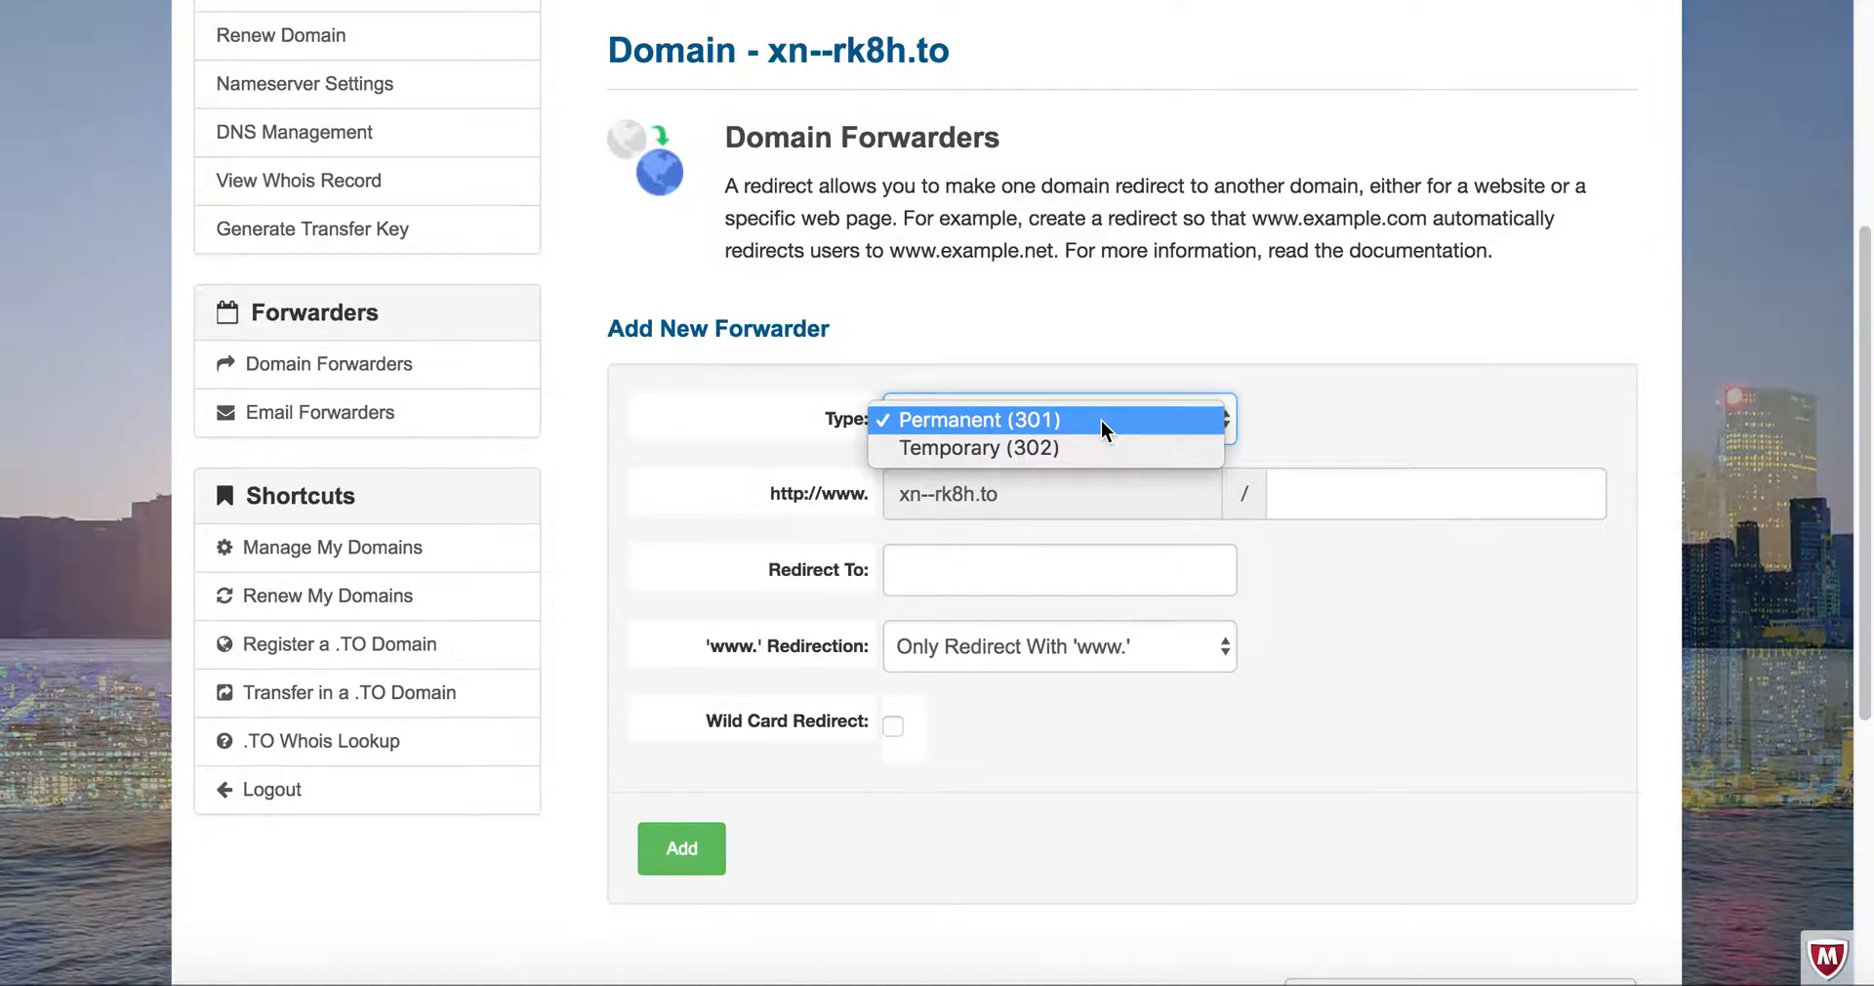
pyautogui.click(1101, 423)
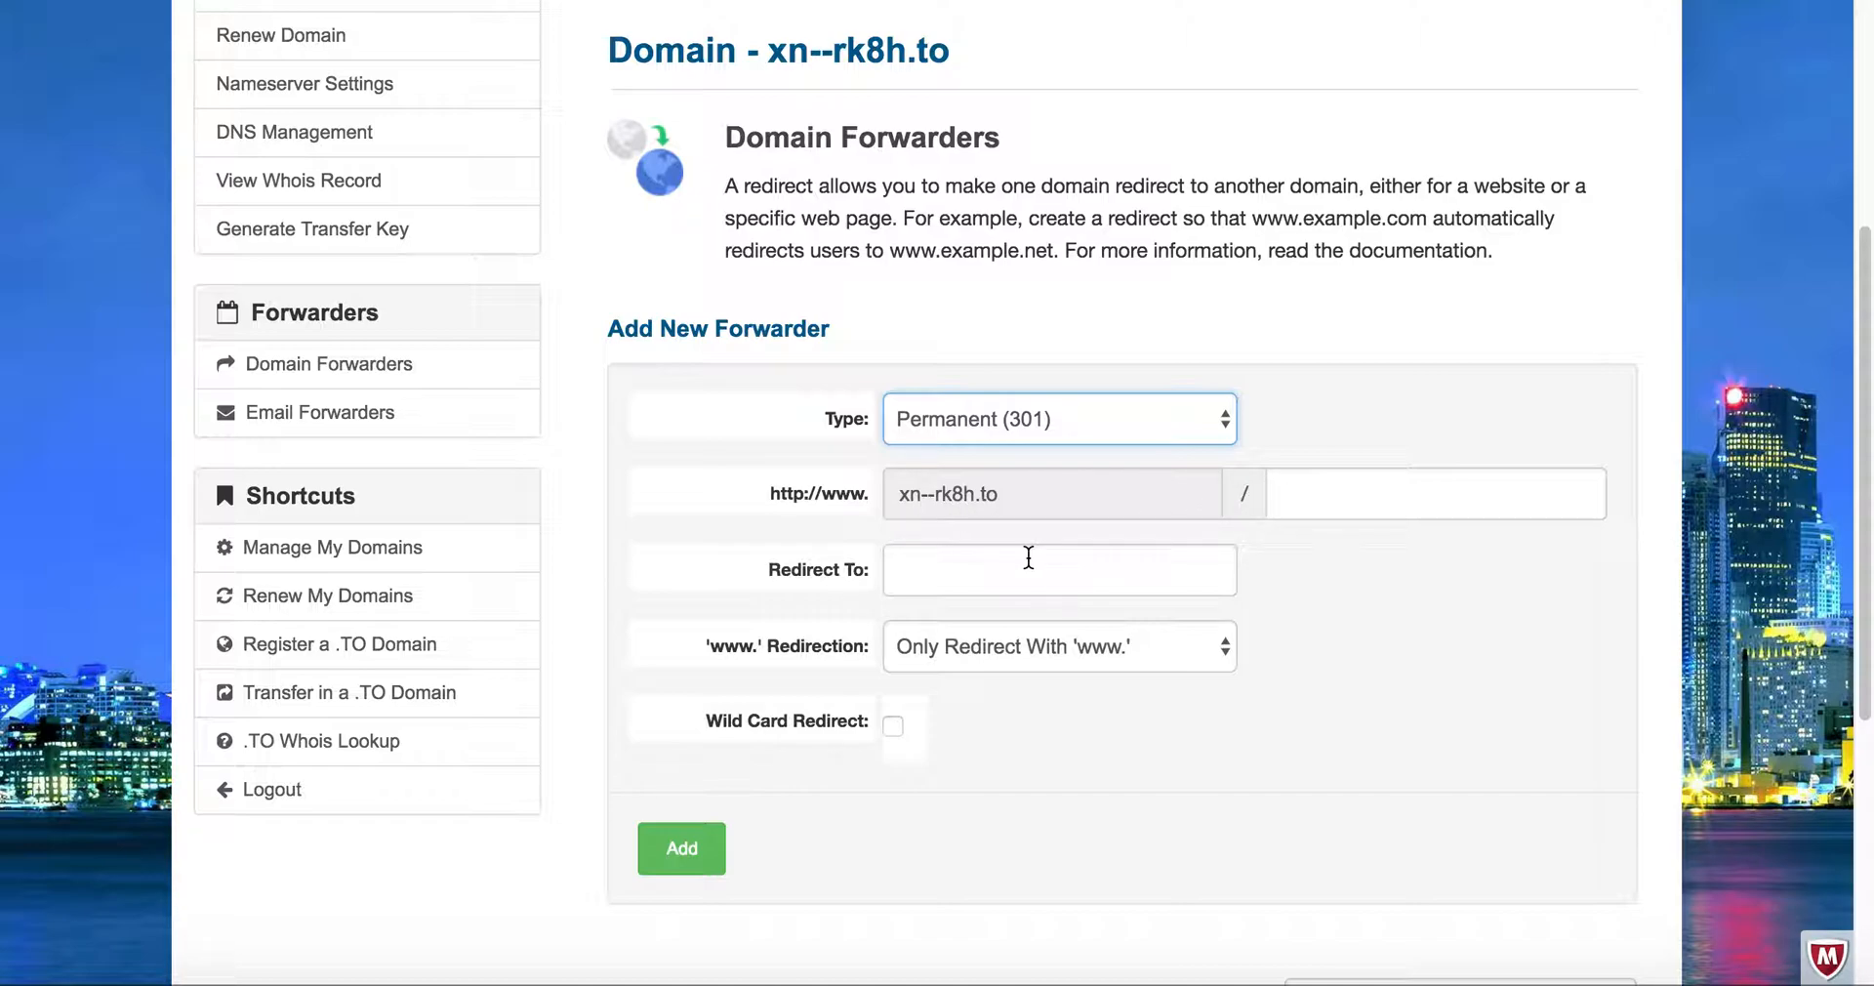
pyautogui.click(1023, 559)
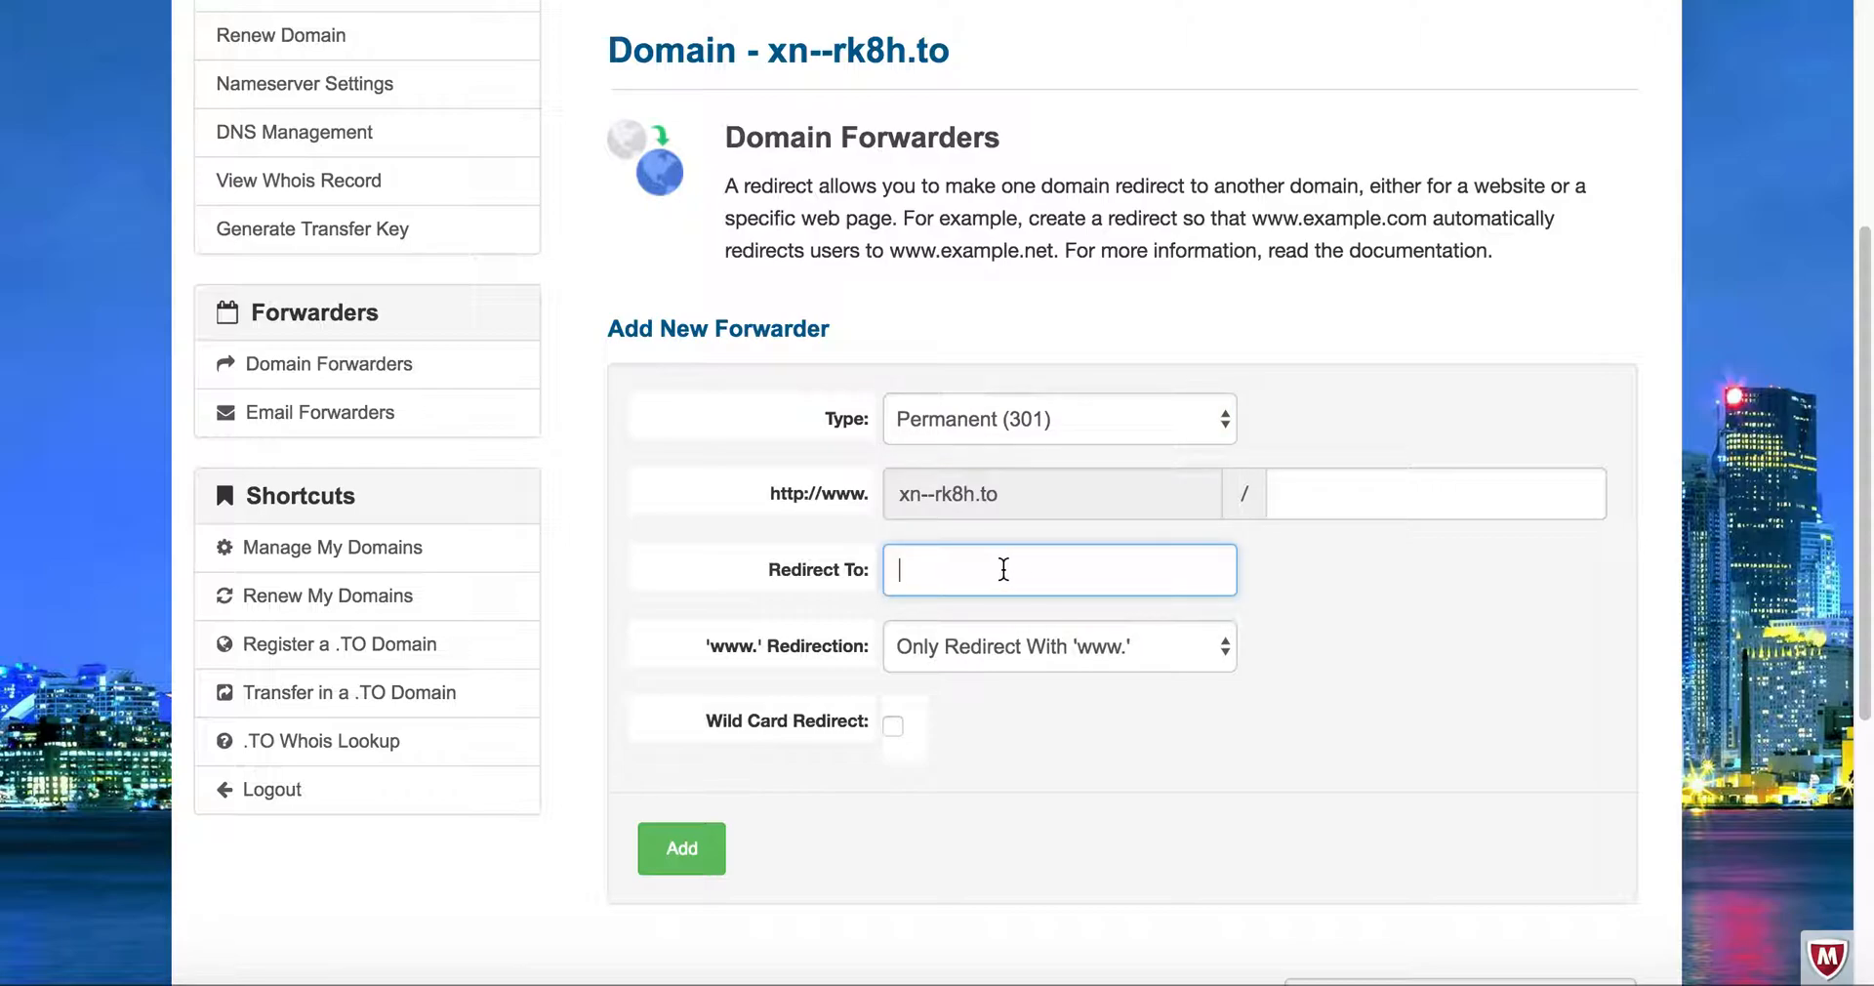
pyautogui.write('ht')
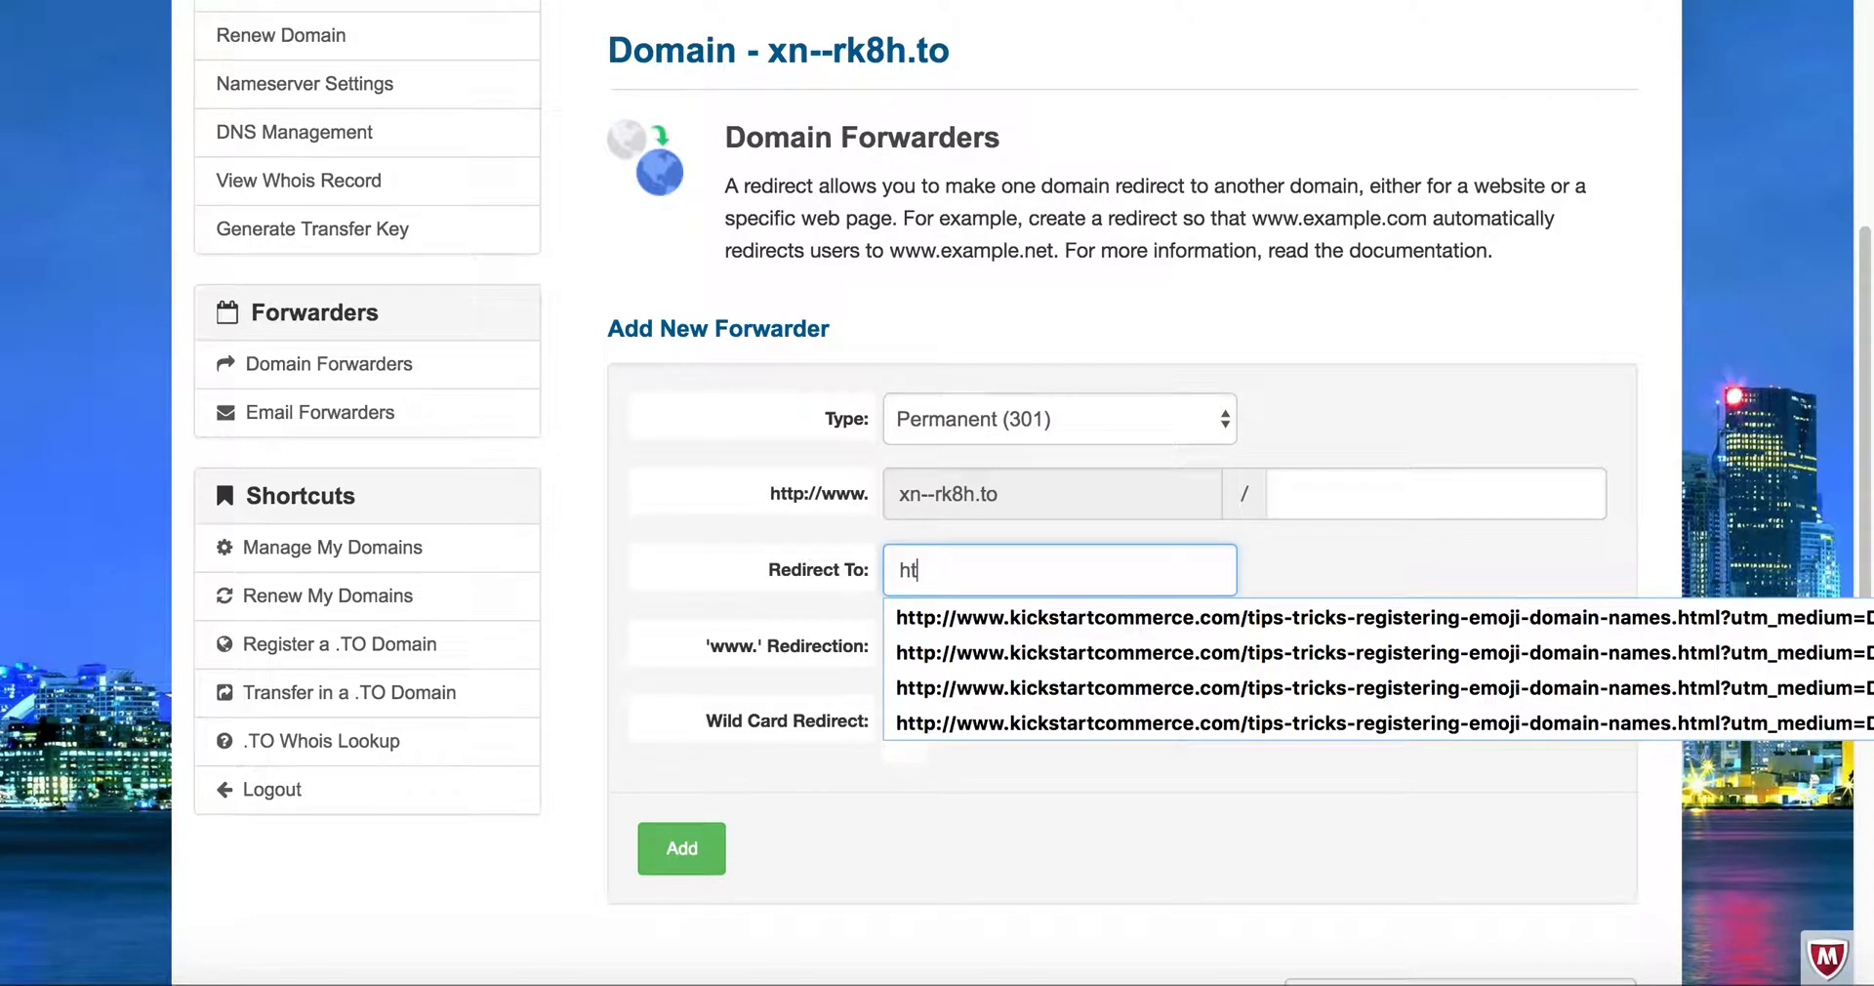
pyautogui.write('tp://www.kickstartcommerce.com/')
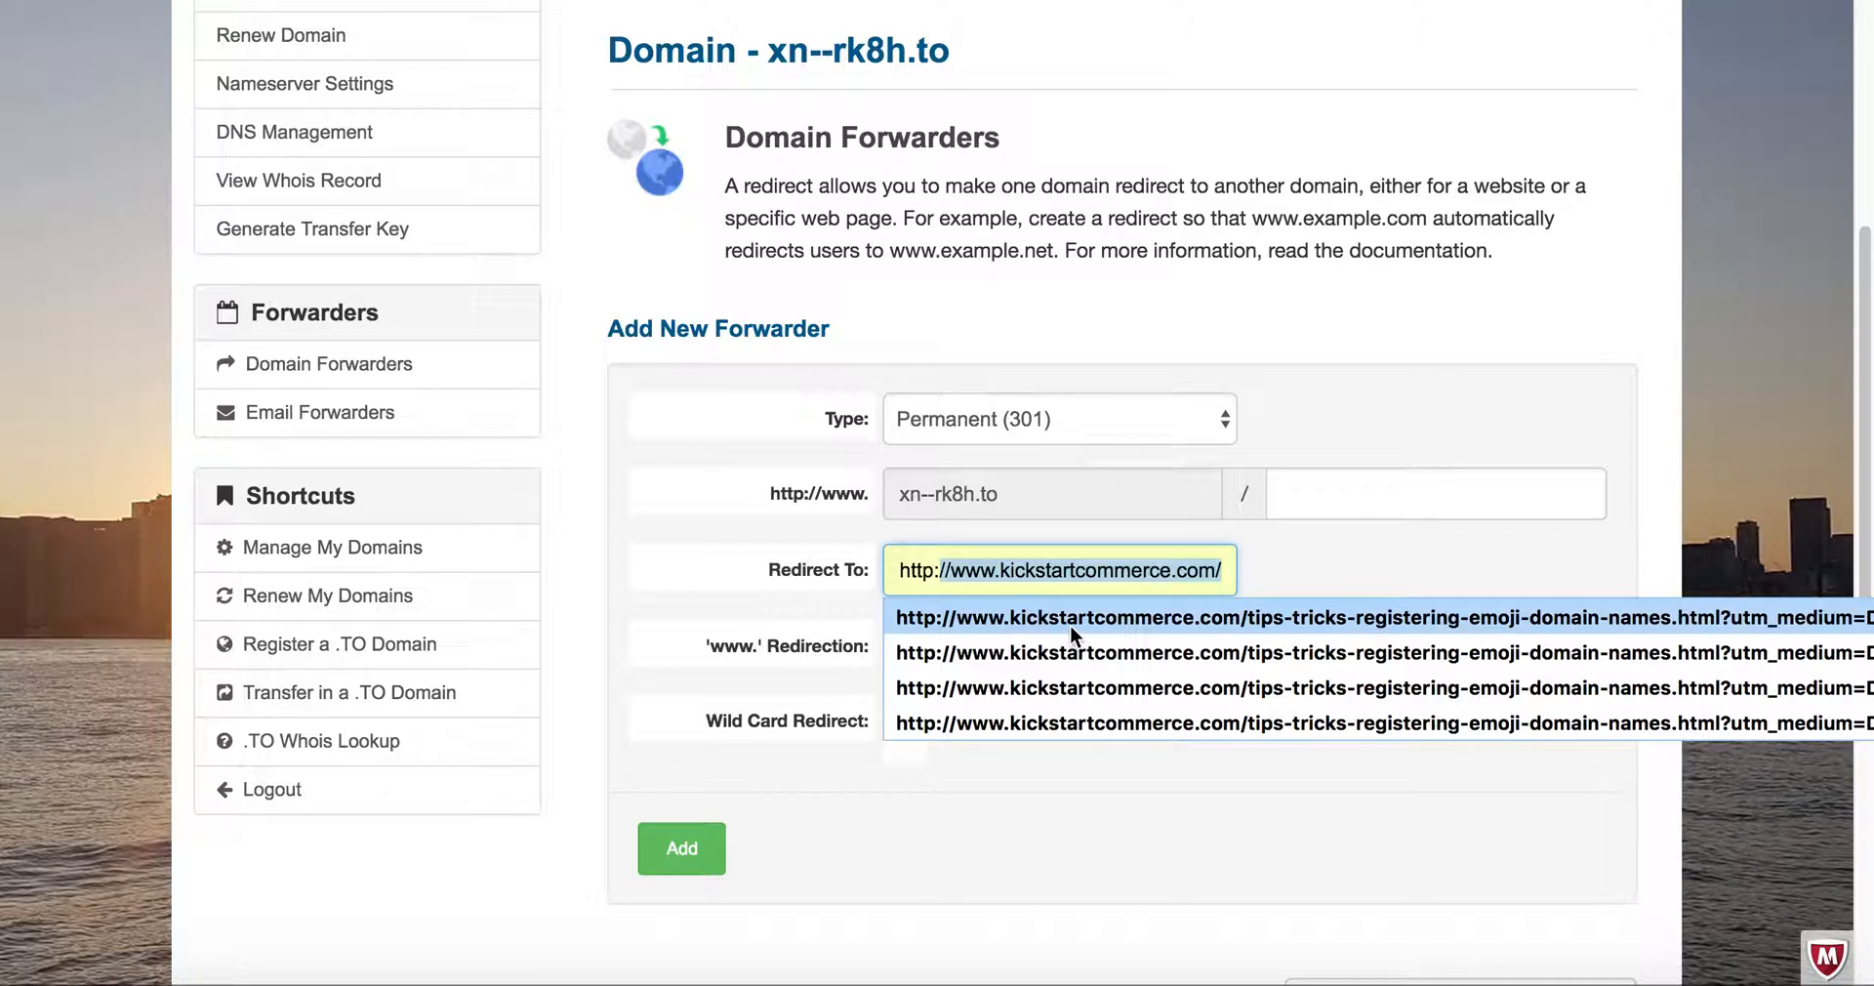
pyautogui.press('Right')
pyautogui.click(1039, 566)
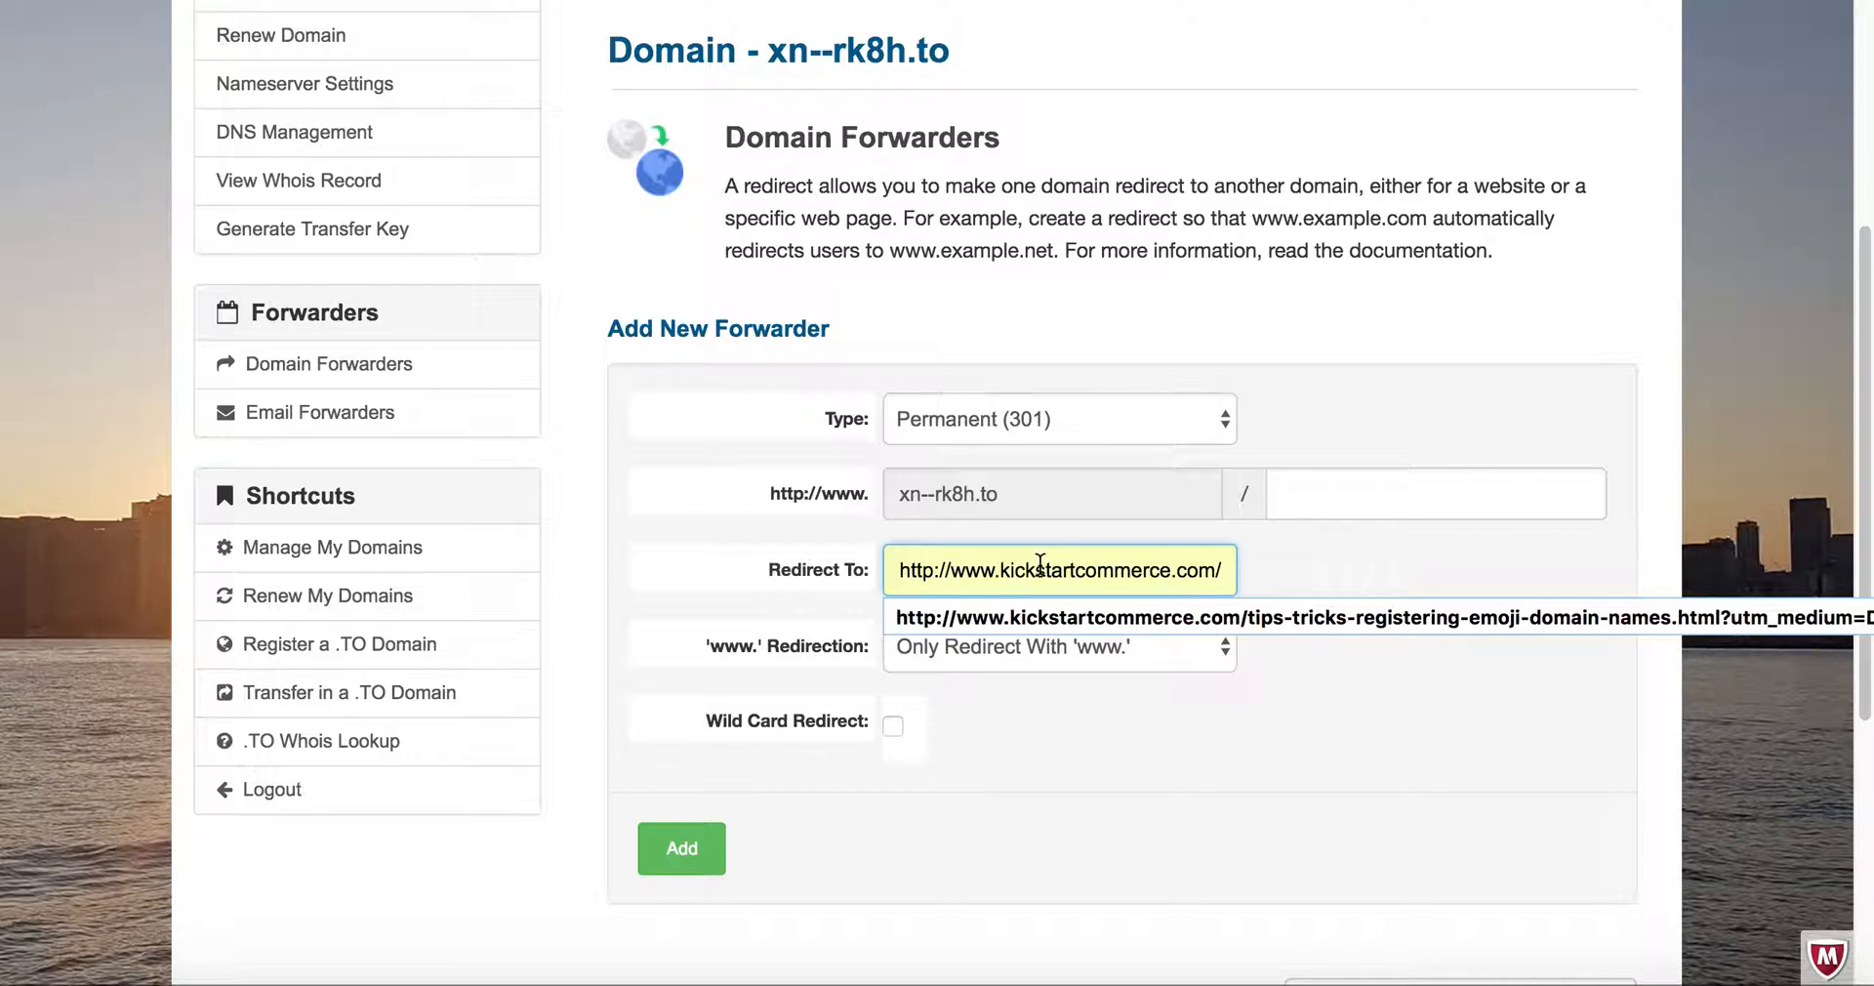
pyautogui.press('super+v')
# - Remove the stray "amp;" before utm_campaign in the redirect URL
pyautogui.press('Left')
pyautogui.press('Left')
pyautogui.press('Left')
pyautogui.press('Left')
pyautogui.press('Left')
pyautogui.press('Left')
pyautogui.press('Left')
pyautogui.press('Left')
pyautogui.press('Left')
pyautogui.press('Left')
pyautogui.press('Left')
pyautogui.press('Left')
pyautogui.press('Left')
pyautogui.press('Left')
pyautogui.press('Left')
pyautogui.press('Left')
pyautogui.press('Left')
pyautogui.press('Left')
pyautogui.press('Left')
pyautogui.press('Left')
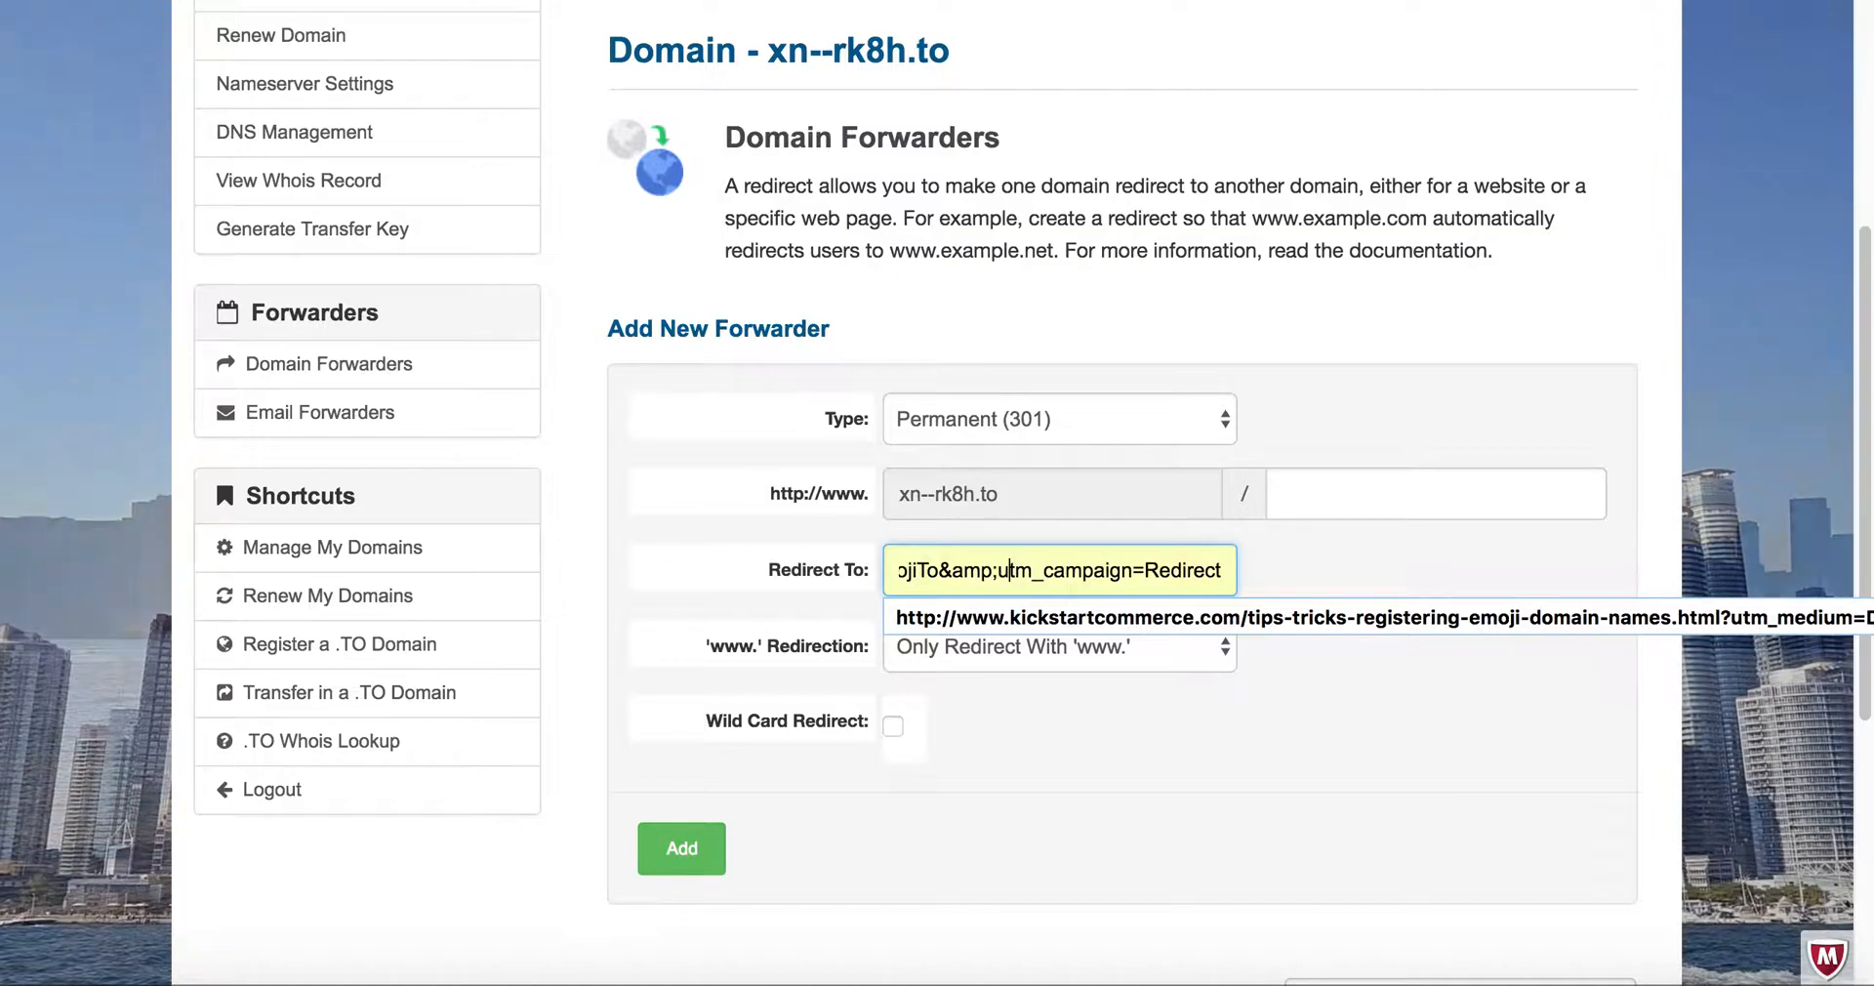
pyautogui.press('Left')
pyautogui.hotkey('shift', 'Left')
pyautogui.hotkey('shift', 'Left')
pyautogui.hotkey('shift', 'Left')
# - Replace "AB" with "Ribbon" in the redirect URL so utm_source reads RibbonEmojiTo
pyautogui.hotkey('shift', 'Left')
pyautogui.press('BackSpace')
pyautogui.press('Left')
pyautogui.press('Left')
pyautogui.press('Left')
pyautogui.press('Left')
pyautogui.press('Right')
pyautogui.hotkey('shift', 'Left')
pyautogui.hotkey('shift', 'Left')
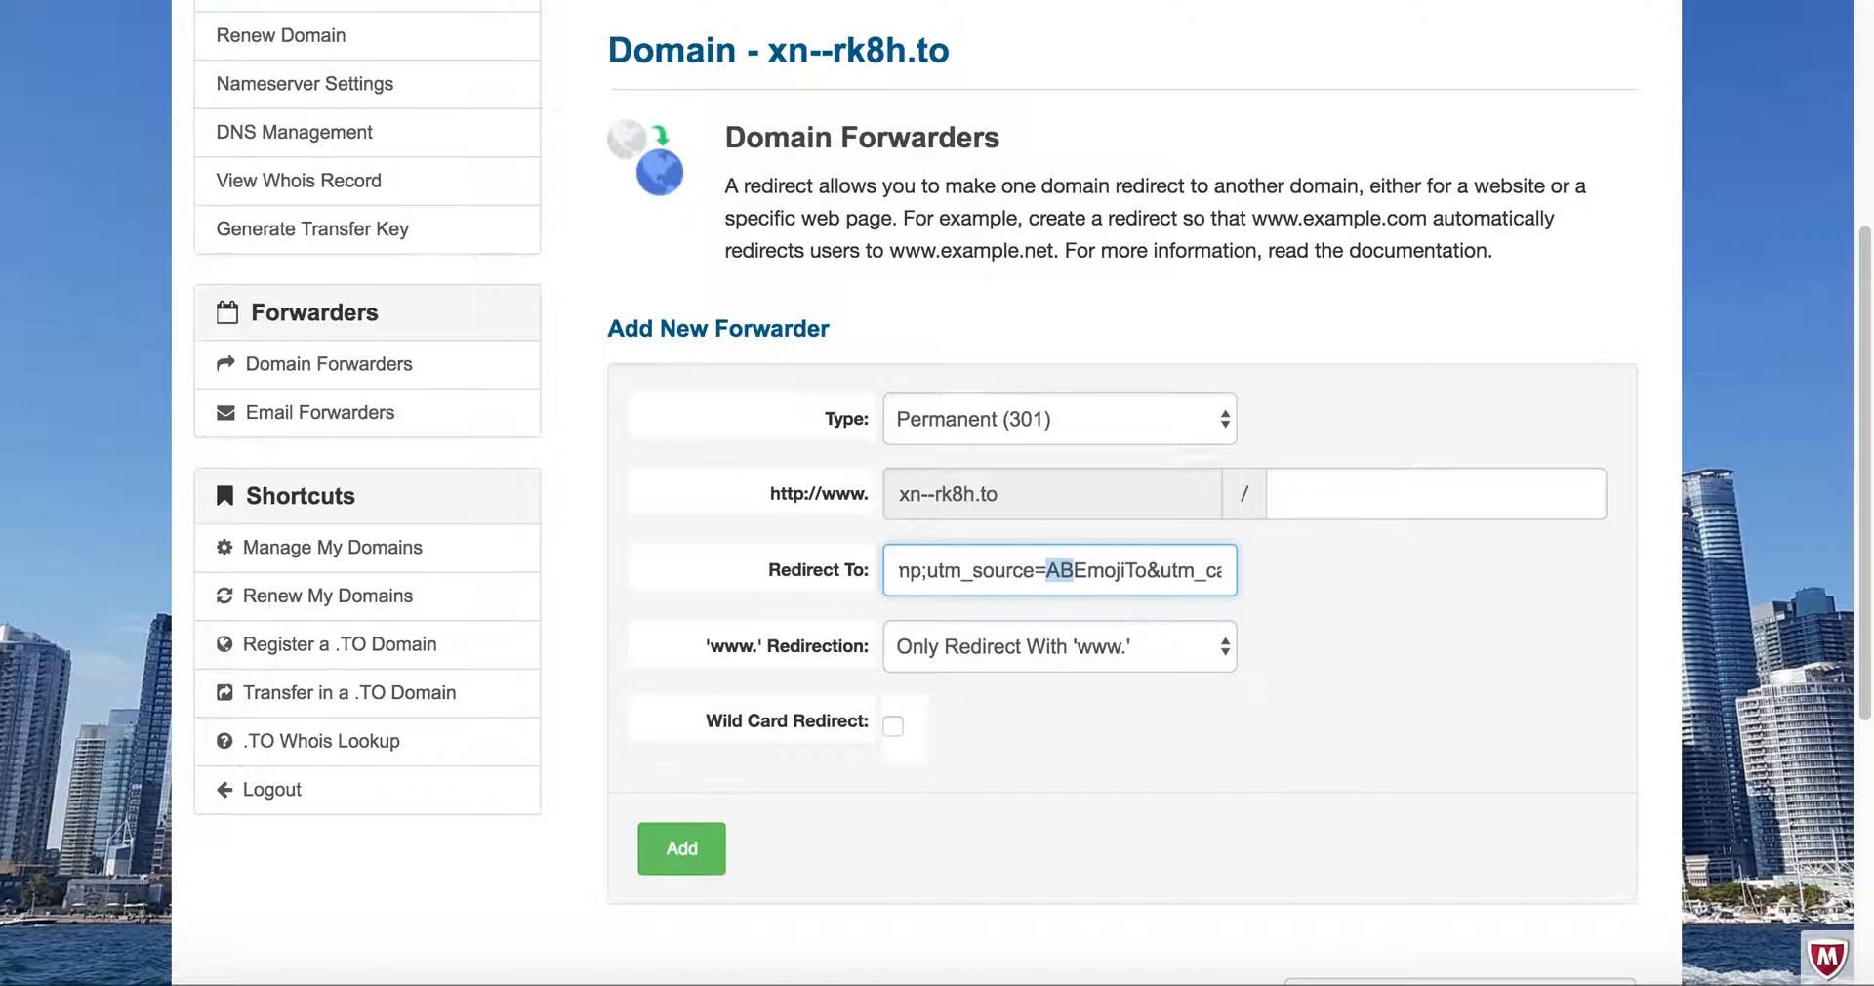
pyautogui.write('Ribbon')
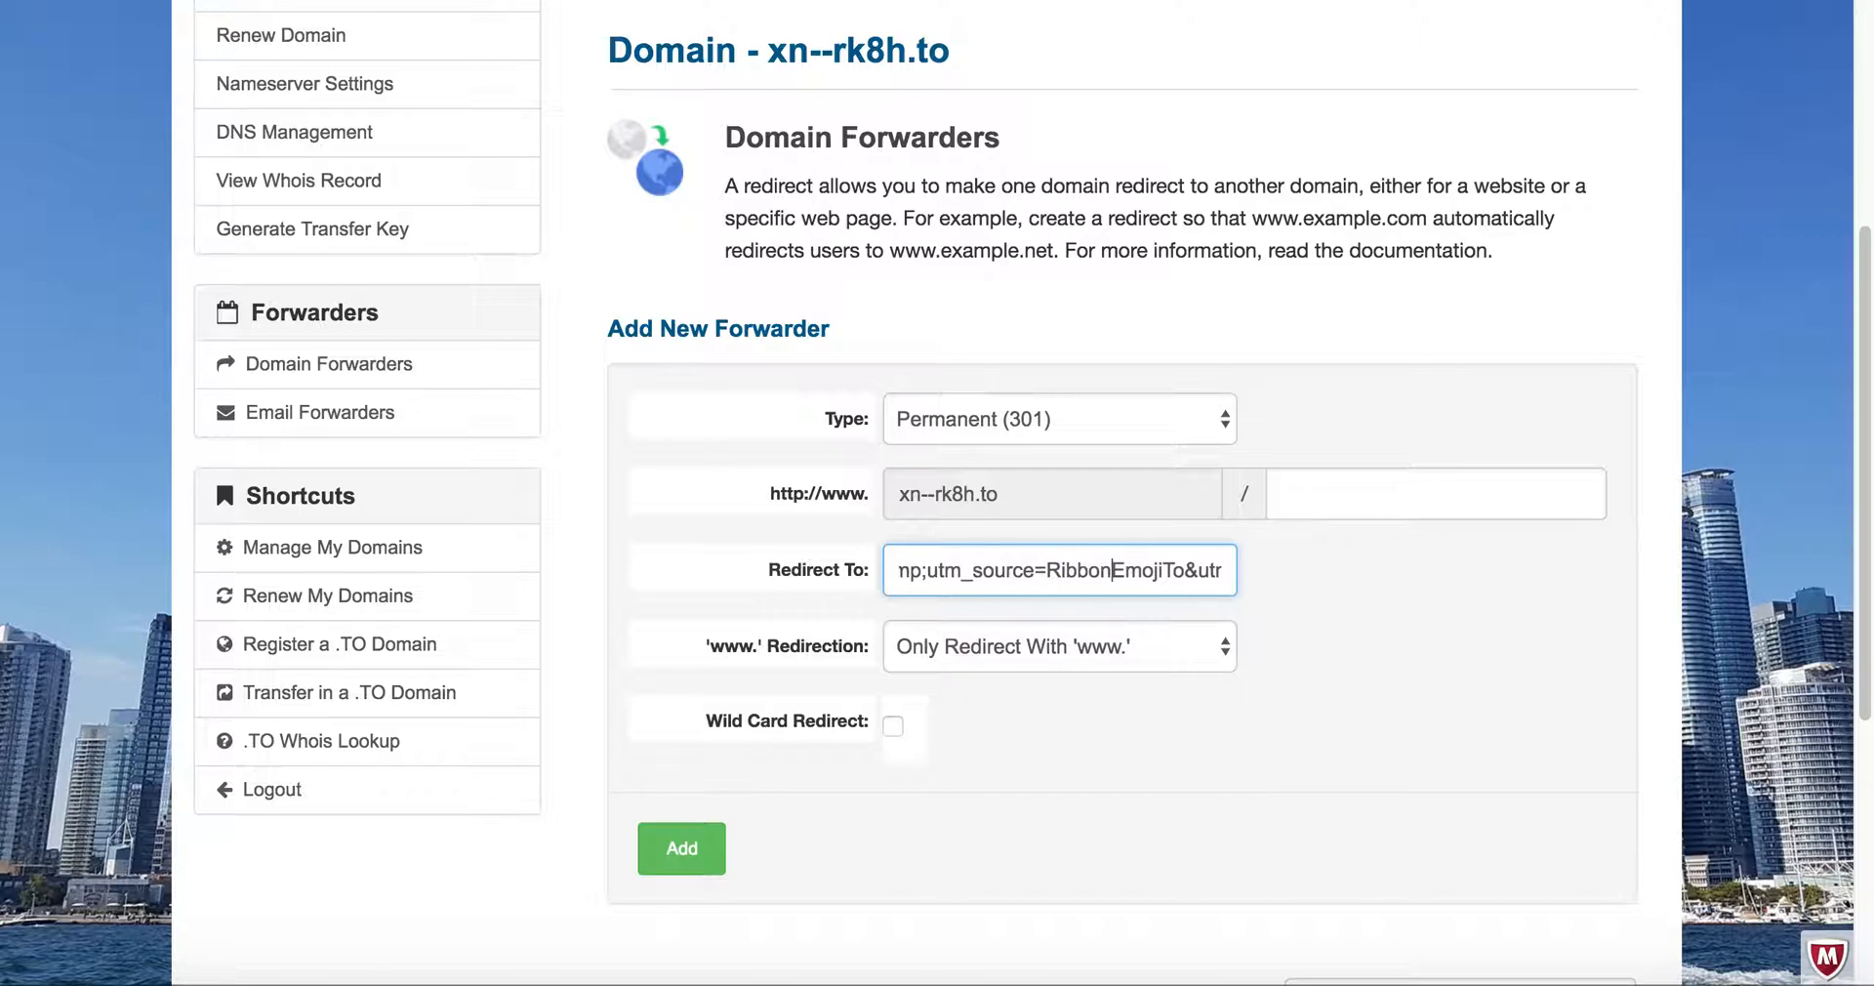
# - Remove the stray "amp;" before utm_source in the redirect URL and check the rest of the address back to its start
pyautogui.press('Left')
pyautogui.press('Left')
pyautogui.press('Left')
pyautogui.press('Left')
pyautogui.press('Left')
pyautogui.press('Left')
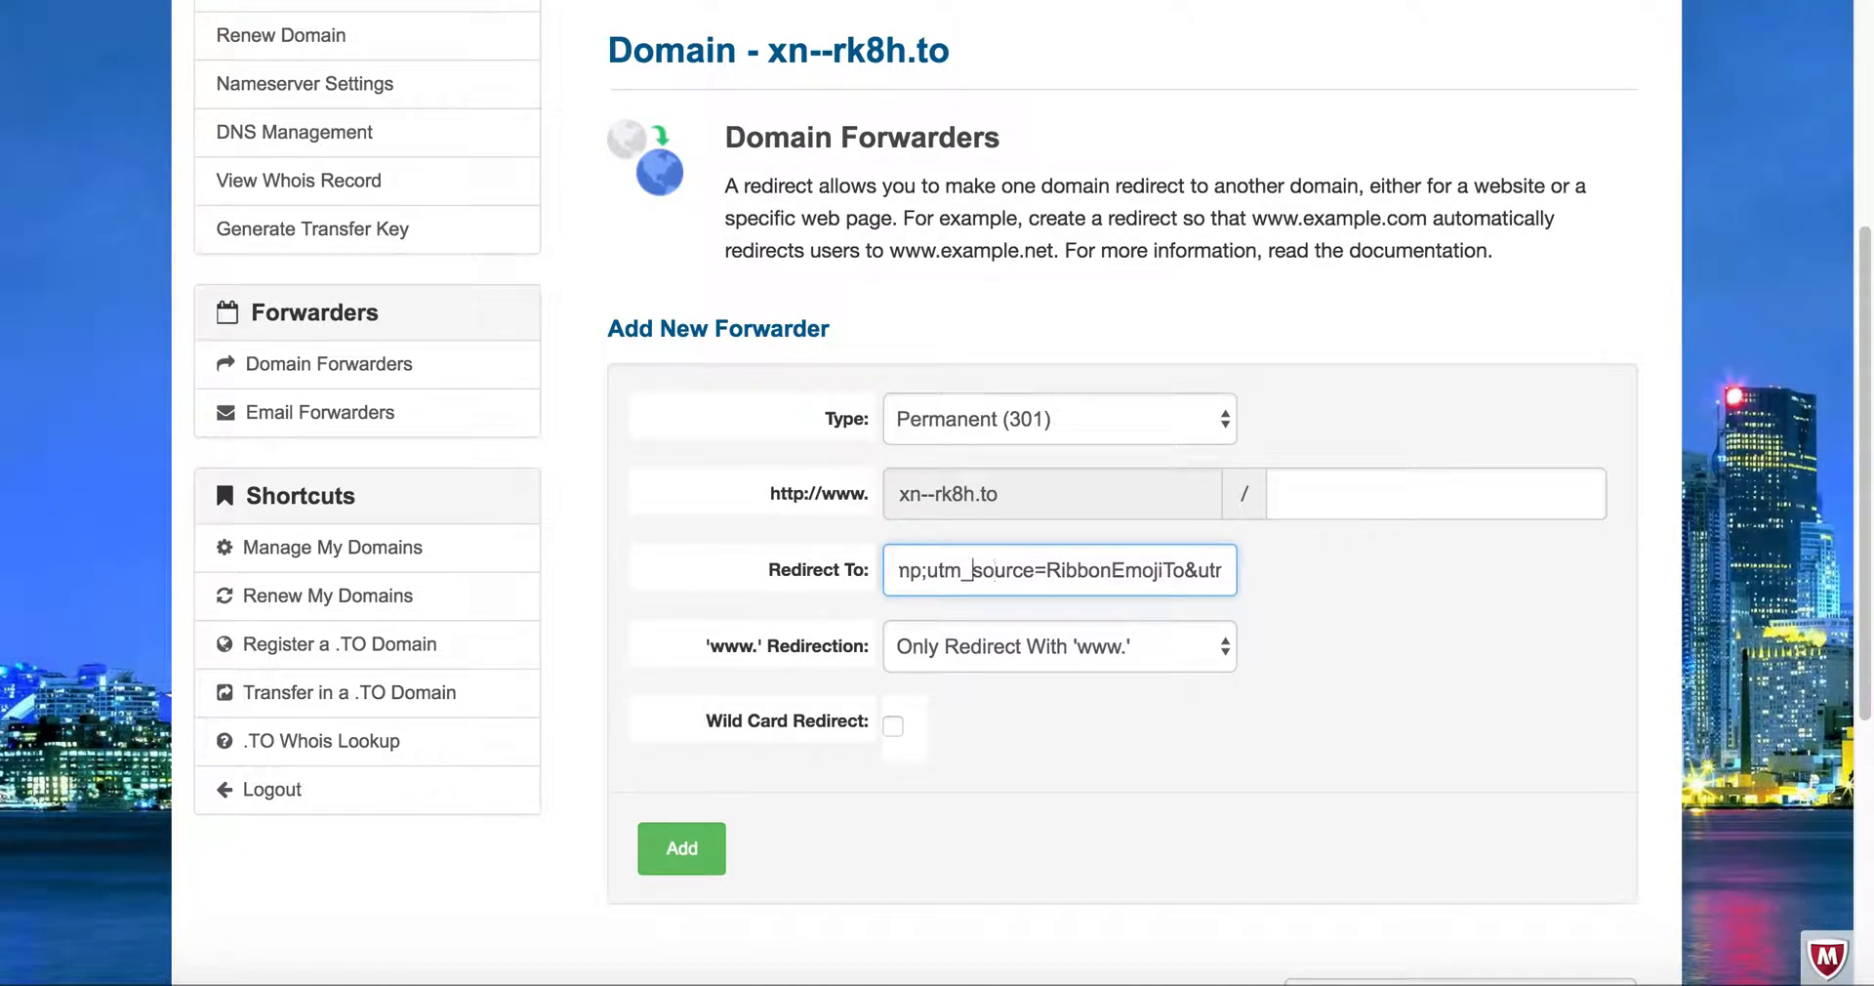
pyautogui.hotkey('shift', 'Right')
pyautogui.hotkey('shift', 'Right')
pyautogui.hotkey('shift', 'Right')
pyautogui.hotkey('shift', 'Right')
pyautogui.hotkey('shift', 'Right')
pyautogui.hotkey('shift', 'Right')
pyautogui.hotkey('shift', 'Right')
pyautogui.hotkey('shift', 'Right')
pyautogui.hotkey('shift', 'Right')
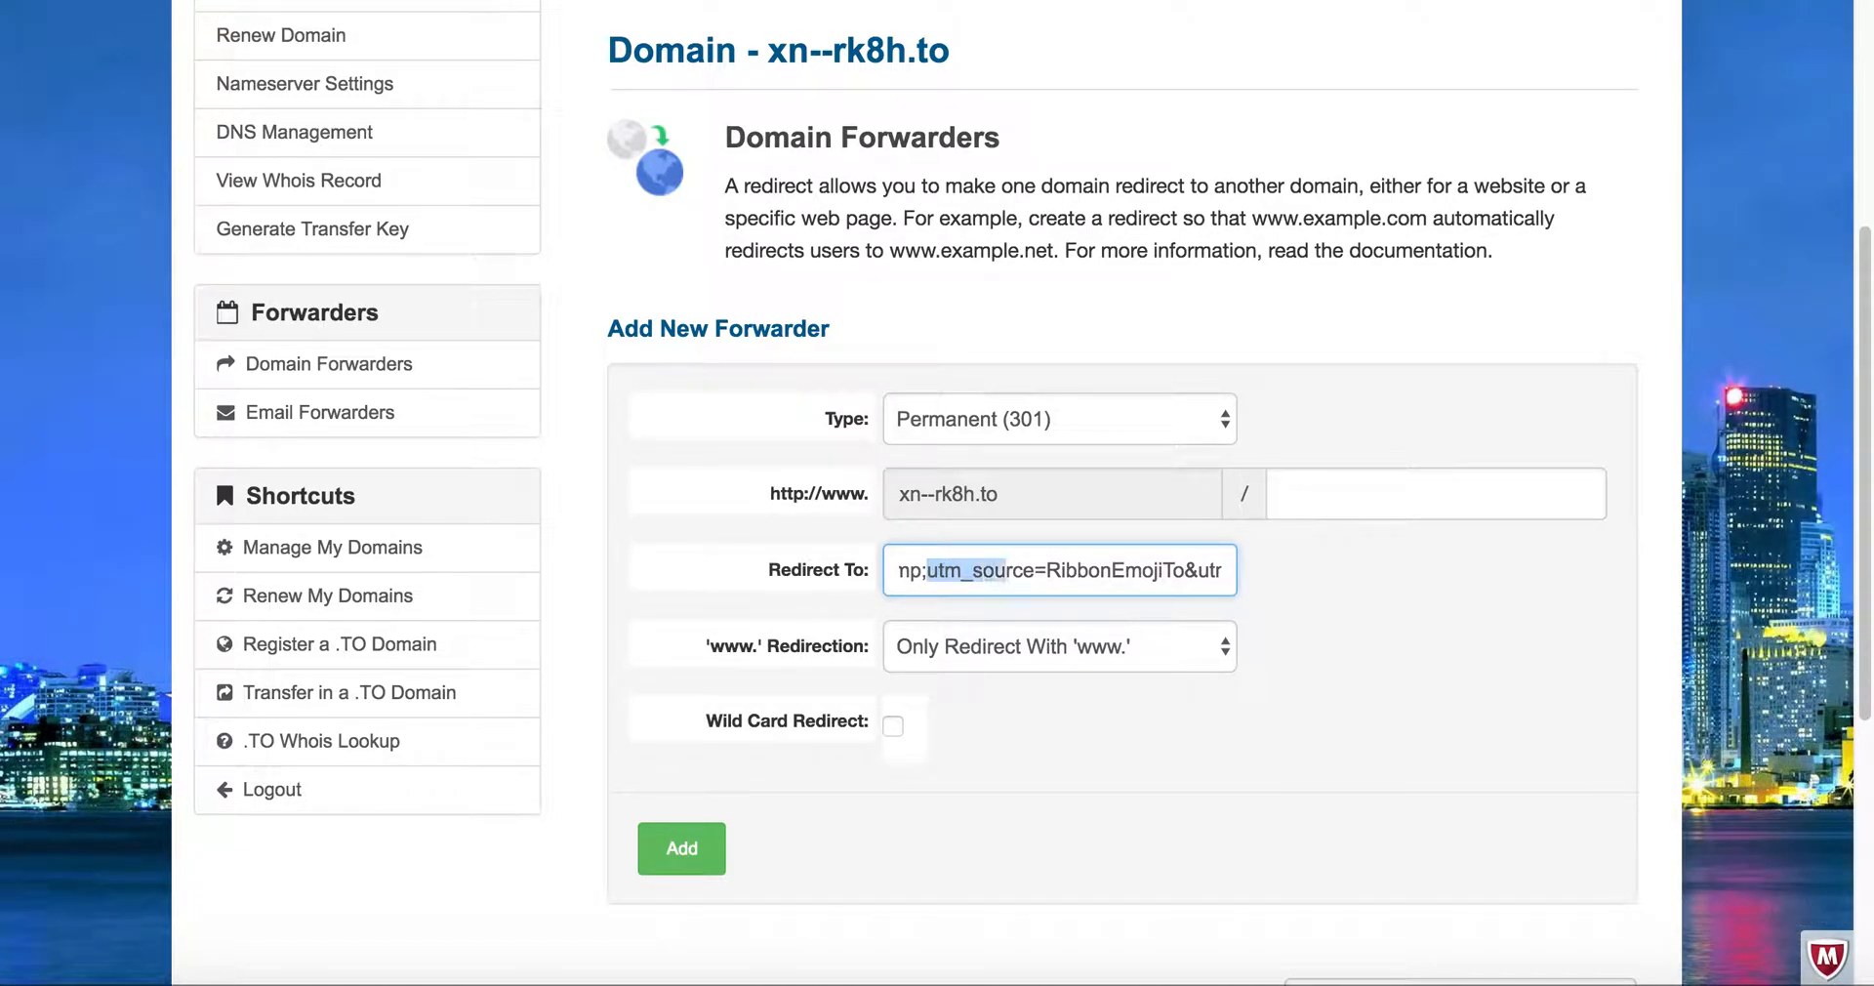
pyautogui.press('Left')
pyautogui.hotkey('shift', 'Left')
pyautogui.hotkey('shift', 'Left')
pyautogui.hotkey('shift', 'Left')
pyautogui.hotkey('shift', 'Left')
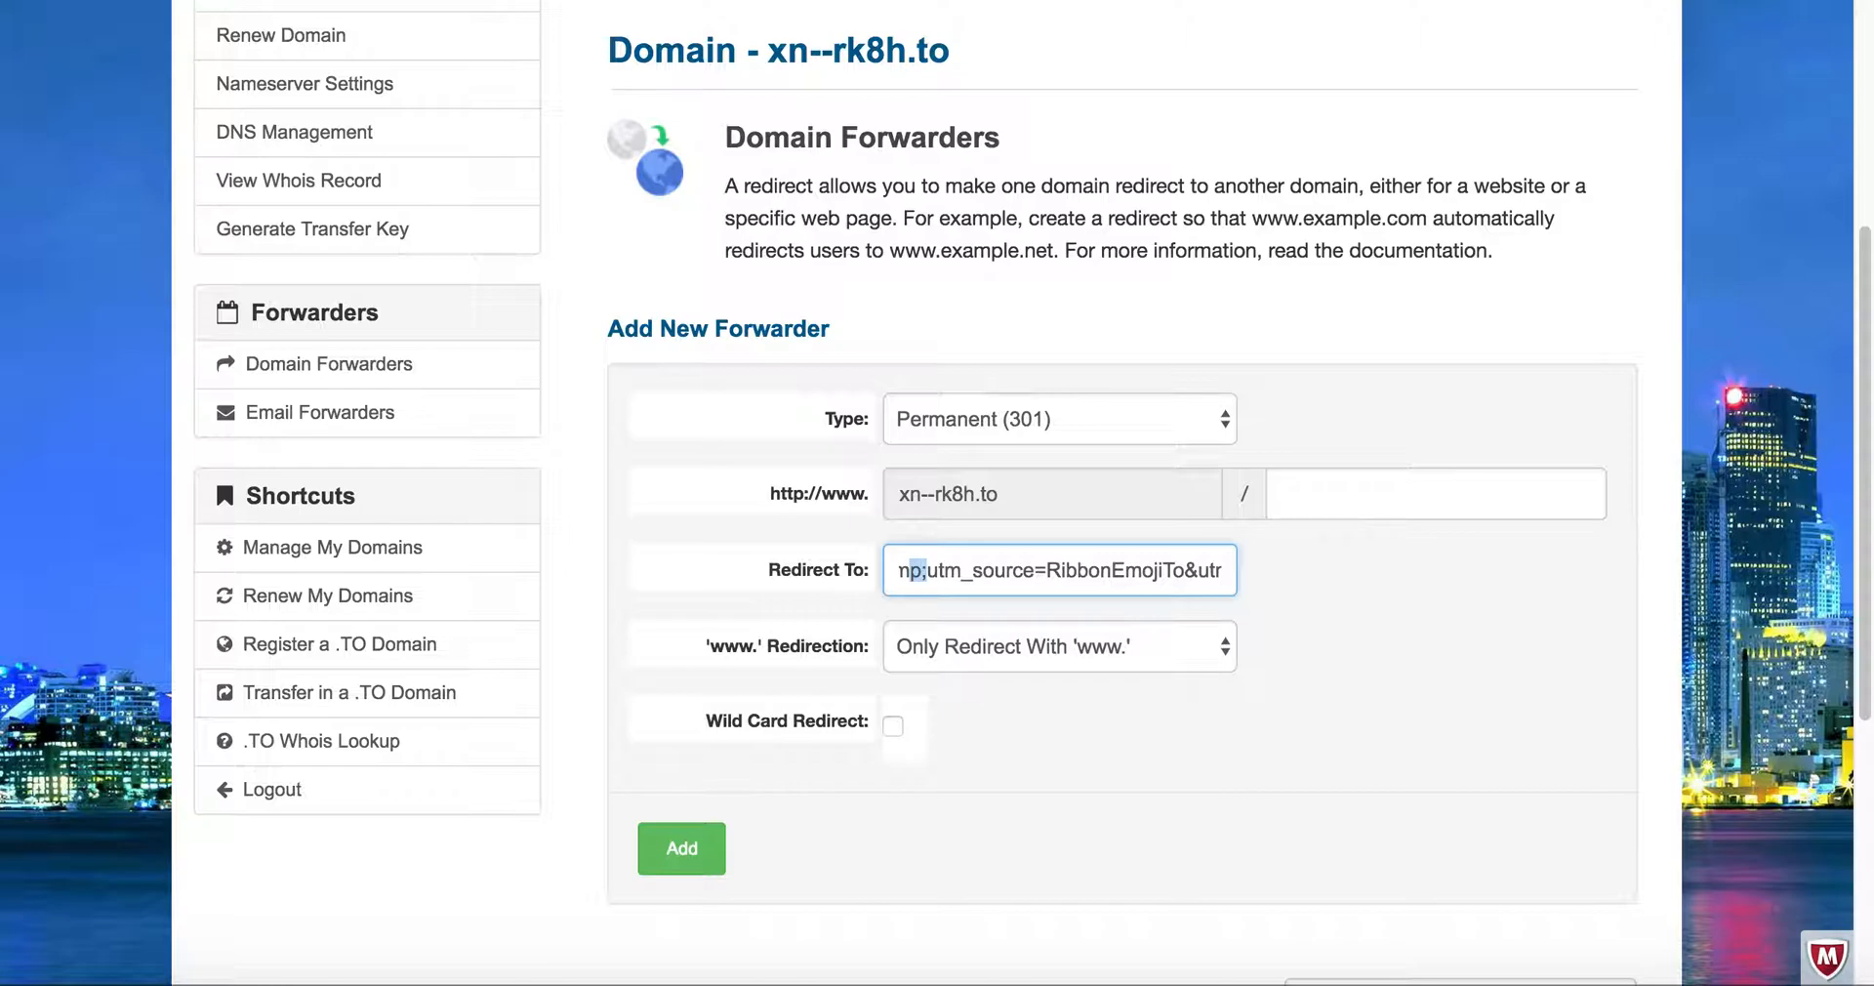
pyautogui.press('BackSpace')
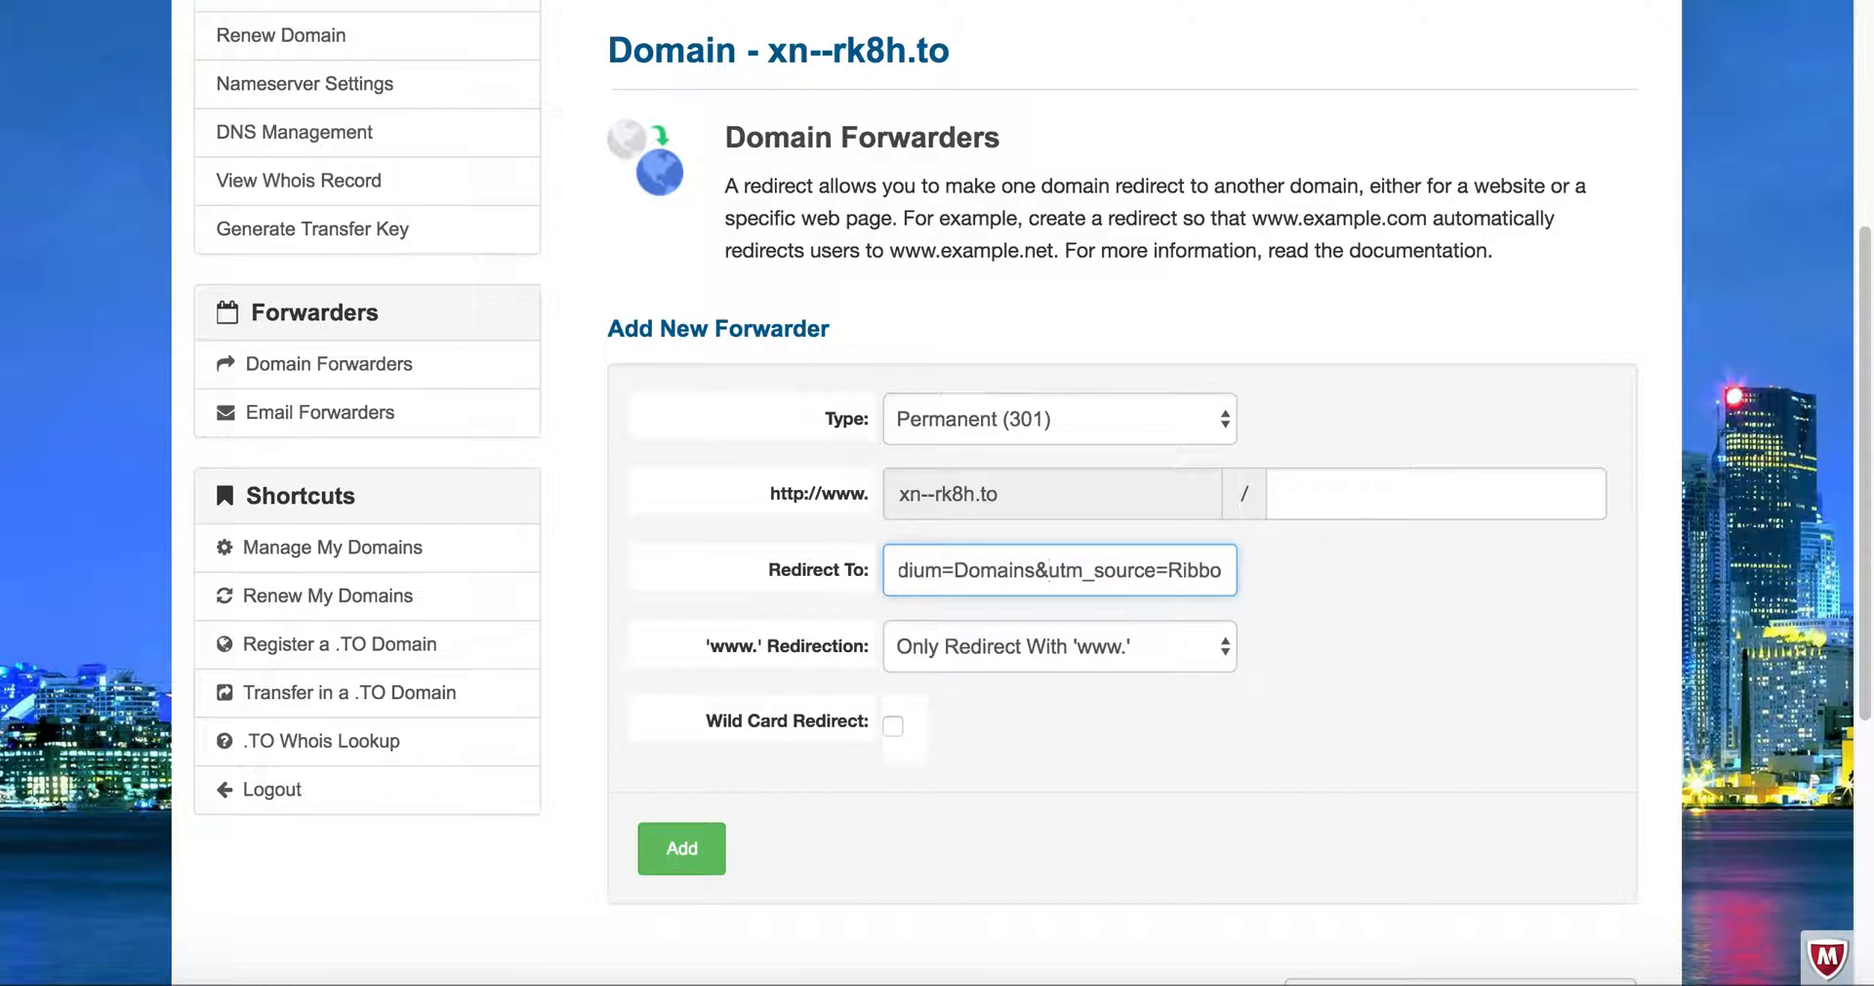
pyautogui.press('Left')
pyautogui.press('Left')
pyautogui.press('Left')
pyautogui.press('Left')
pyautogui.press('Left')
pyautogui.press('Left')
pyautogui.press('Left')
pyautogui.press('Left')
pyautogui.press('Left')
pyautogui.press('Left')
pyautogui.press('Left')
pyautogui.press('Left')
pyautogui.press('Left')
pyautogui.press('Left')
pyautogui.press('Left')
pyautogui.press('Left')
pyautogui.press('Left')
pyautogui.press('Left')
pyautogui.press('Left')
pyautogui.press('Left')
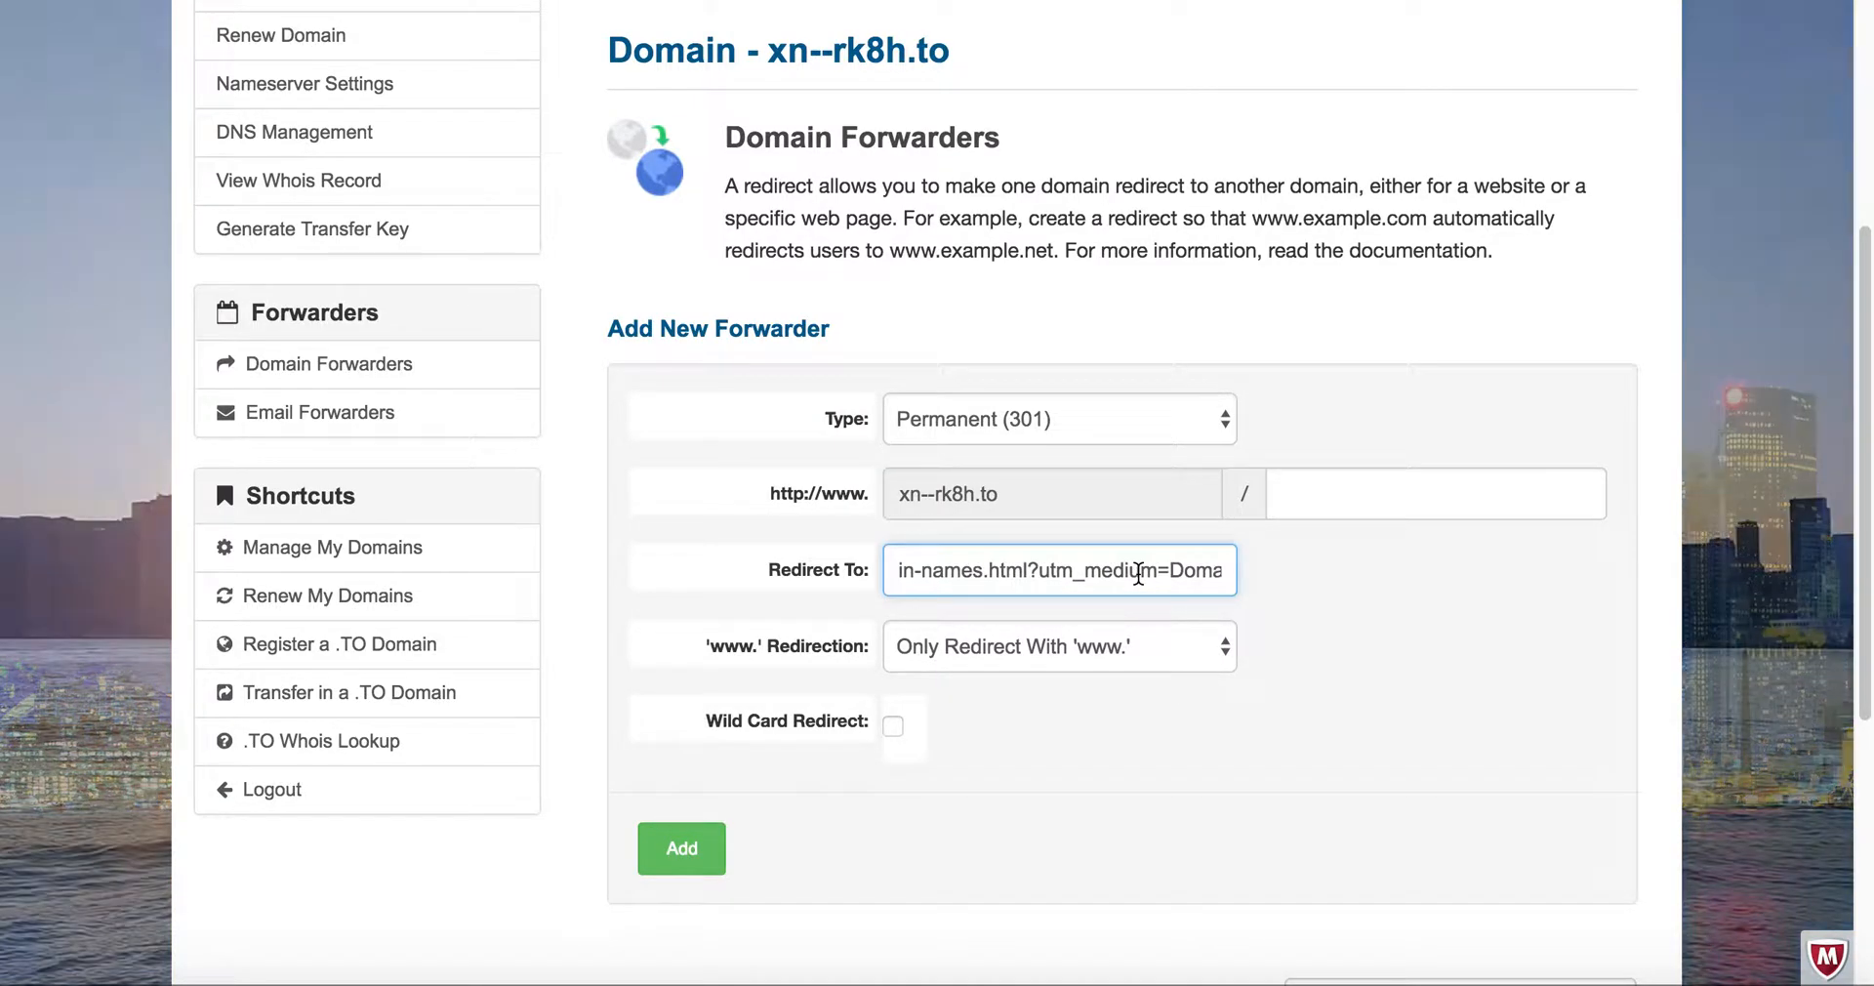
pyautogui.press('Home')
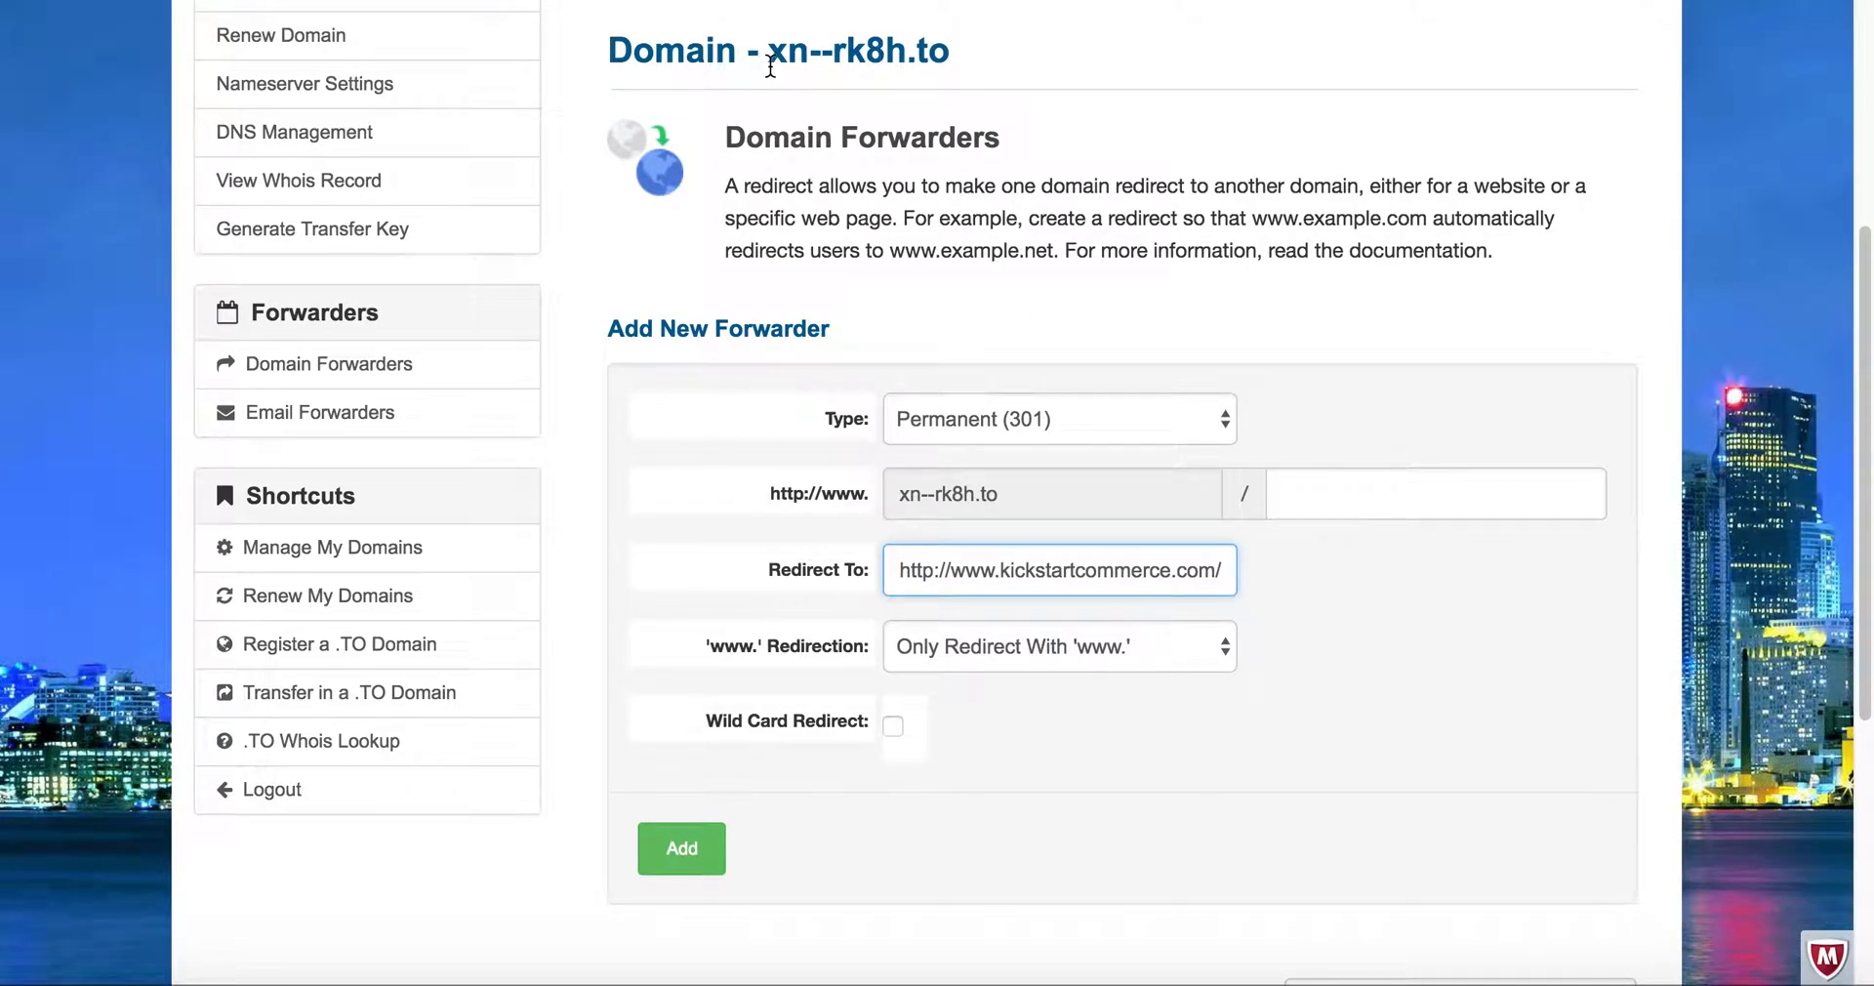
pyautogui.click(1109, 644)
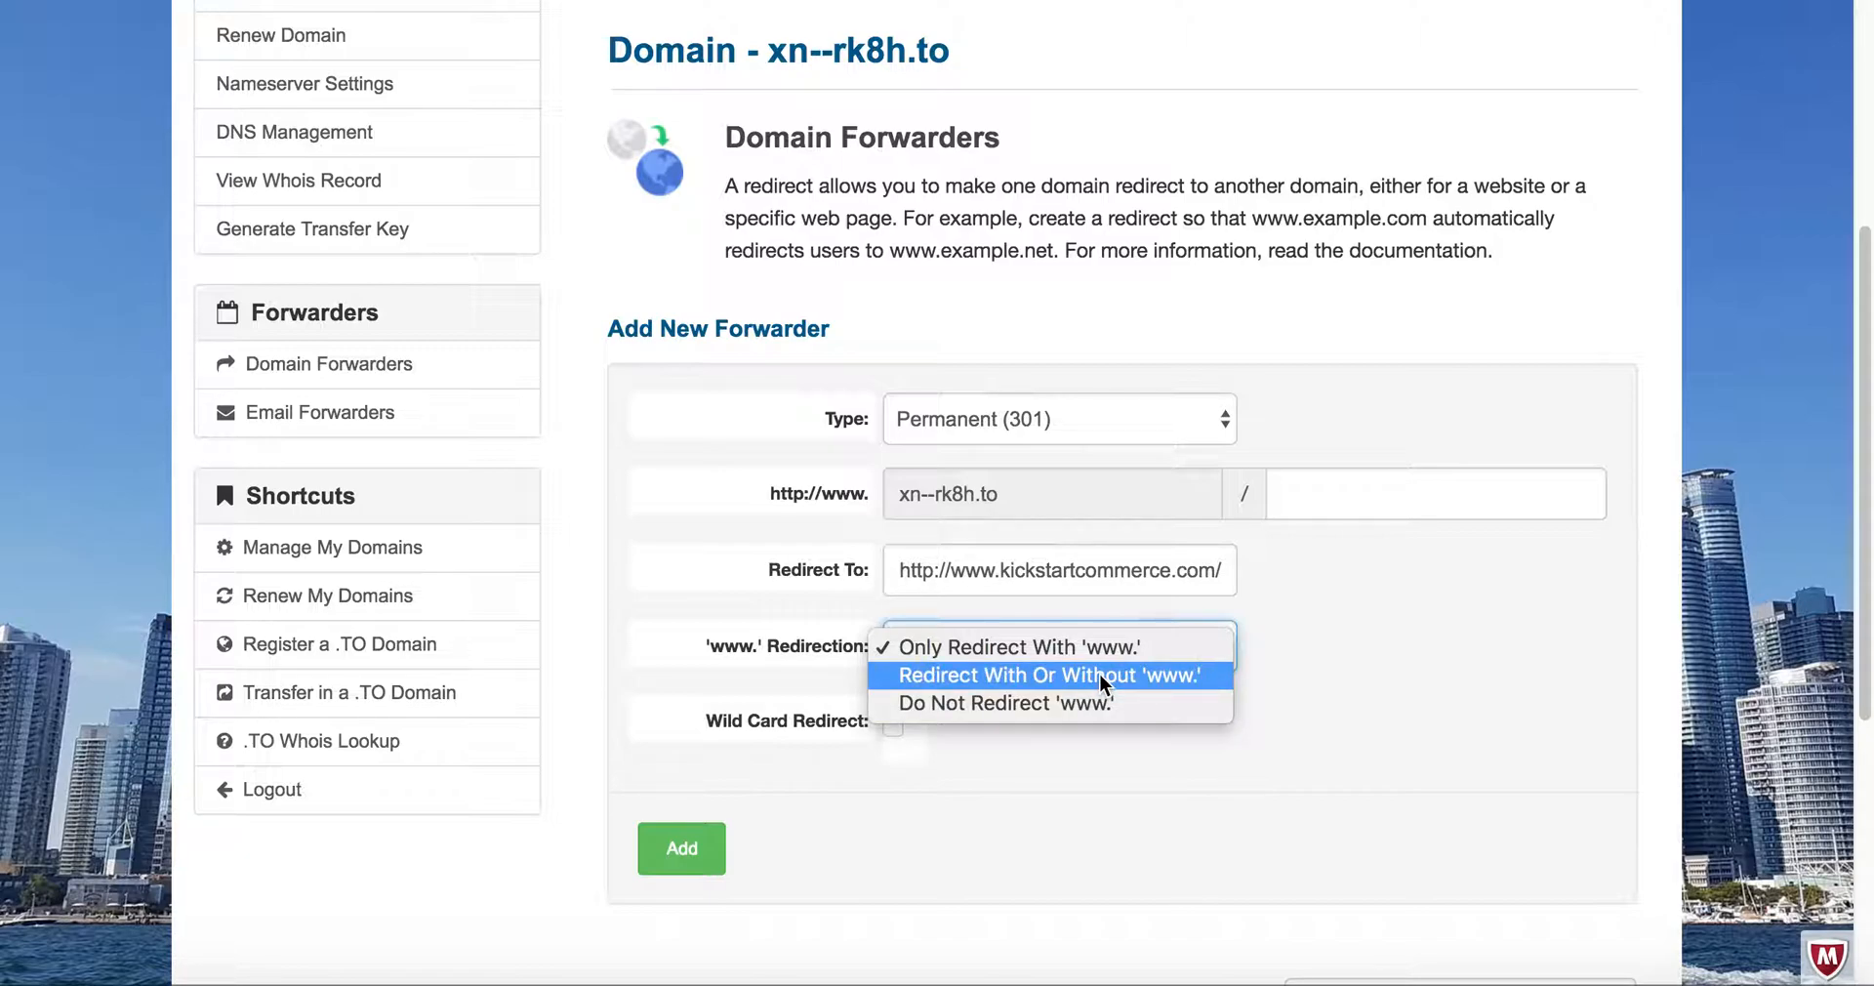
pyautogui.click(1100, 675)
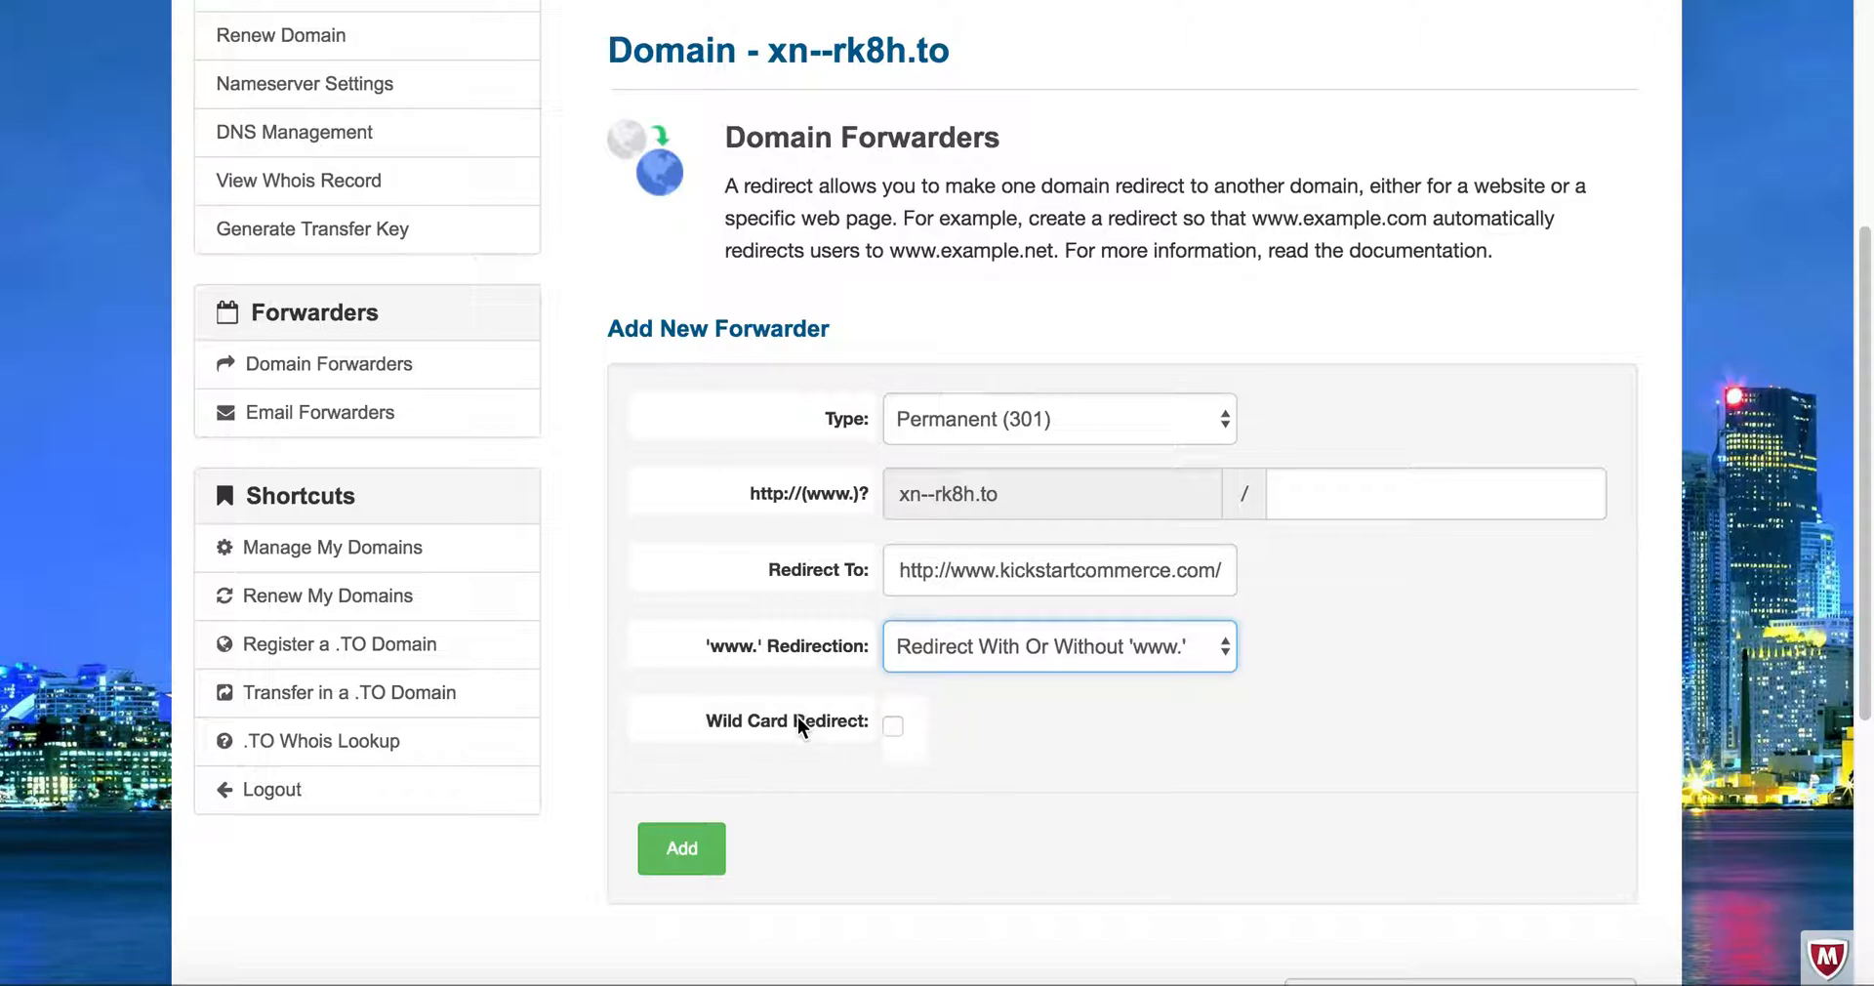
pyautogui.click(696, 853)
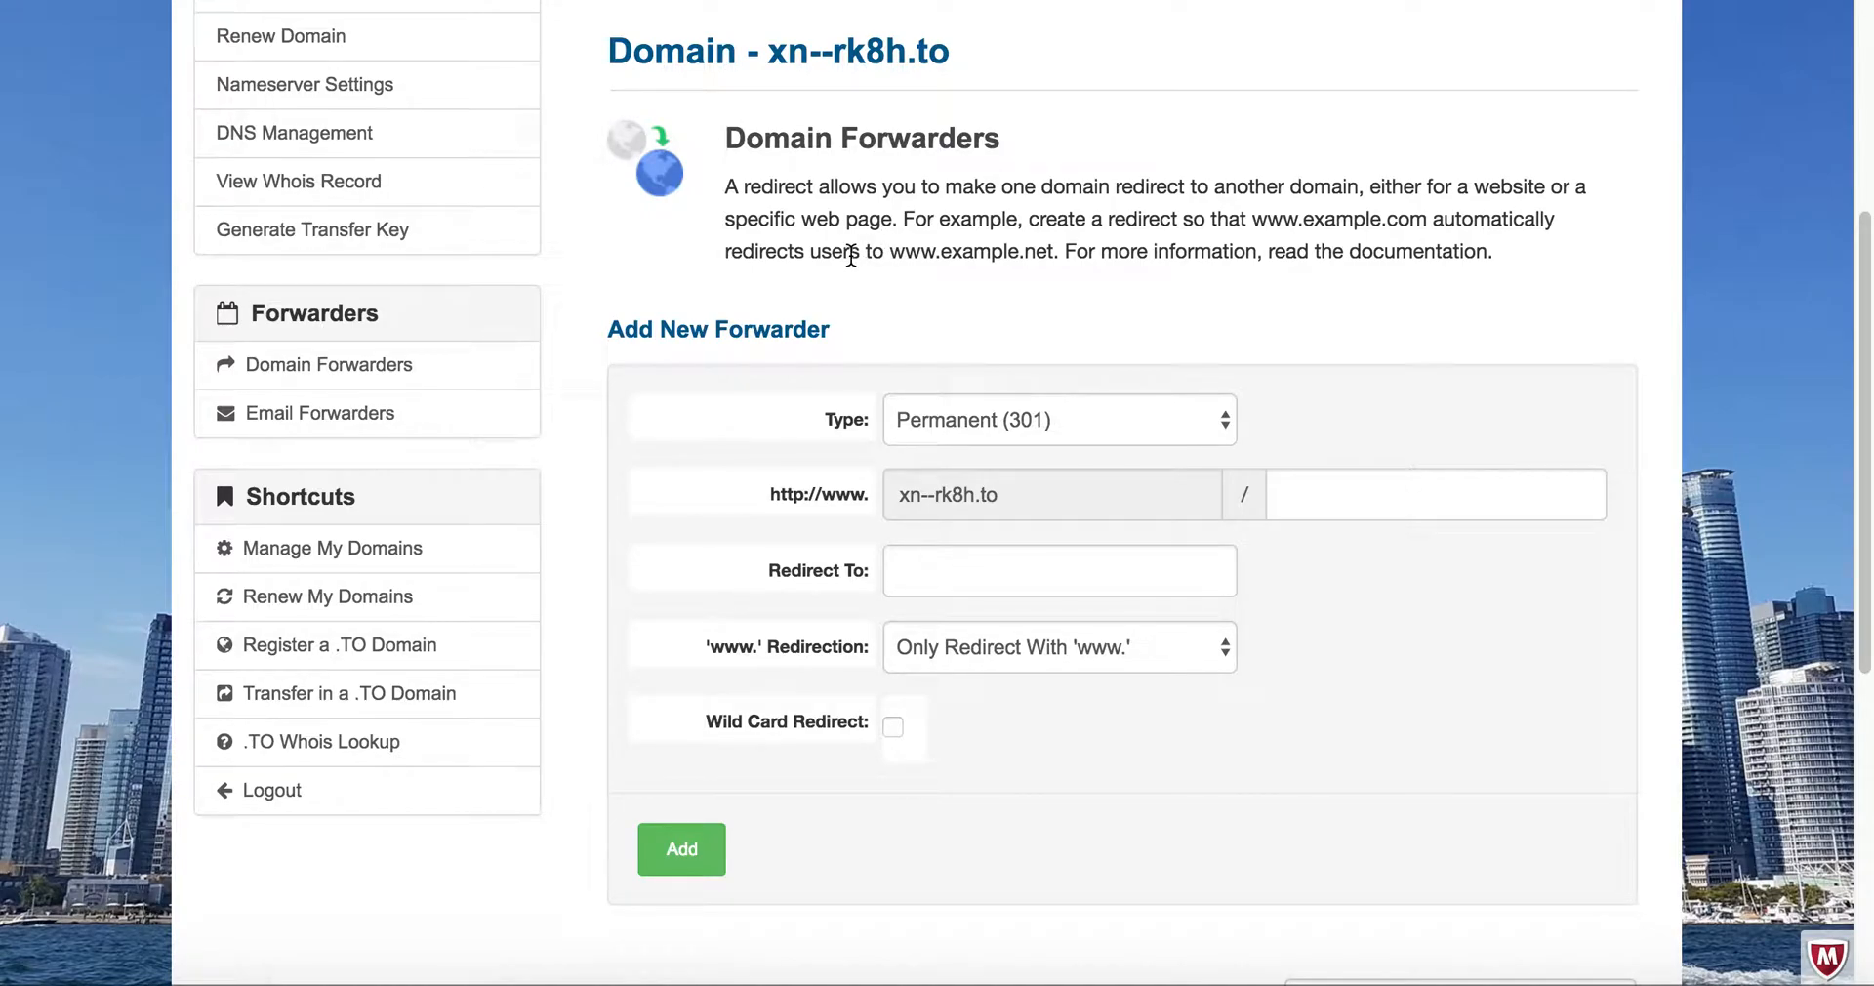
# - View the email forwarders page, return to the domain forwarders page and examine the entry listed for xn--rk8h.to
pyautogui.scroll(1, 850, 256)
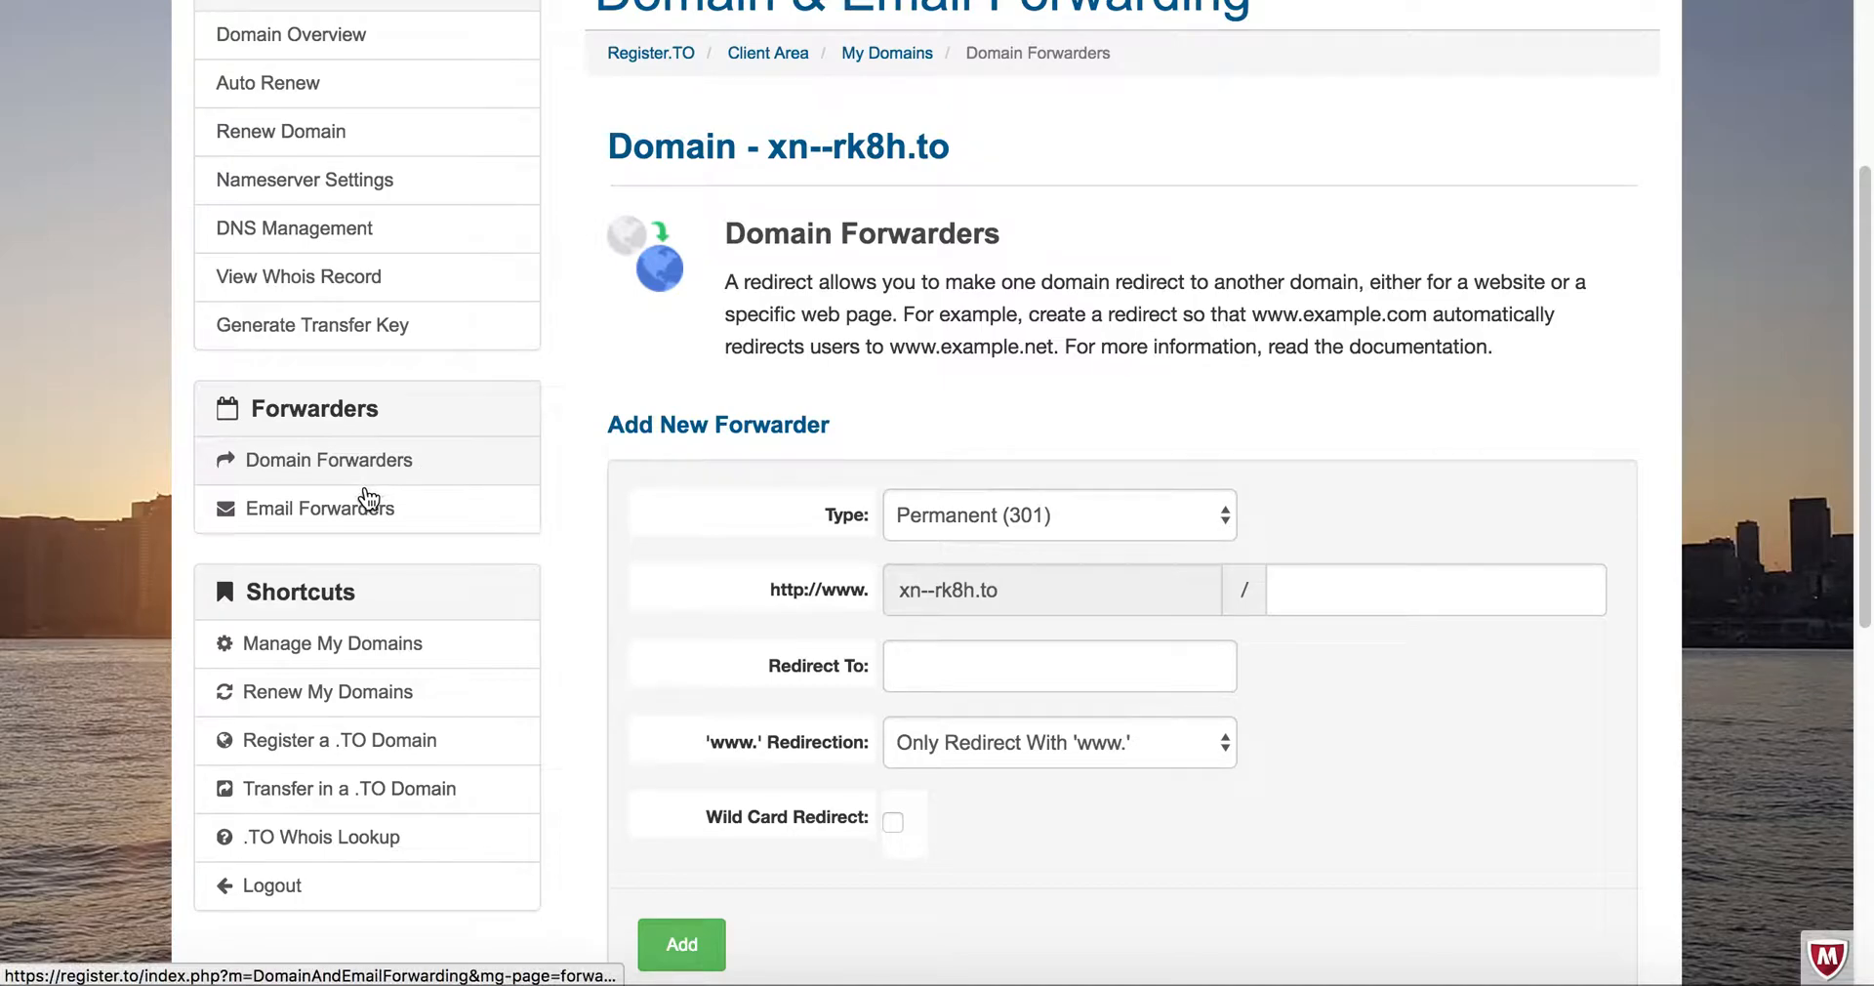
pyautogui.click(364, 502)
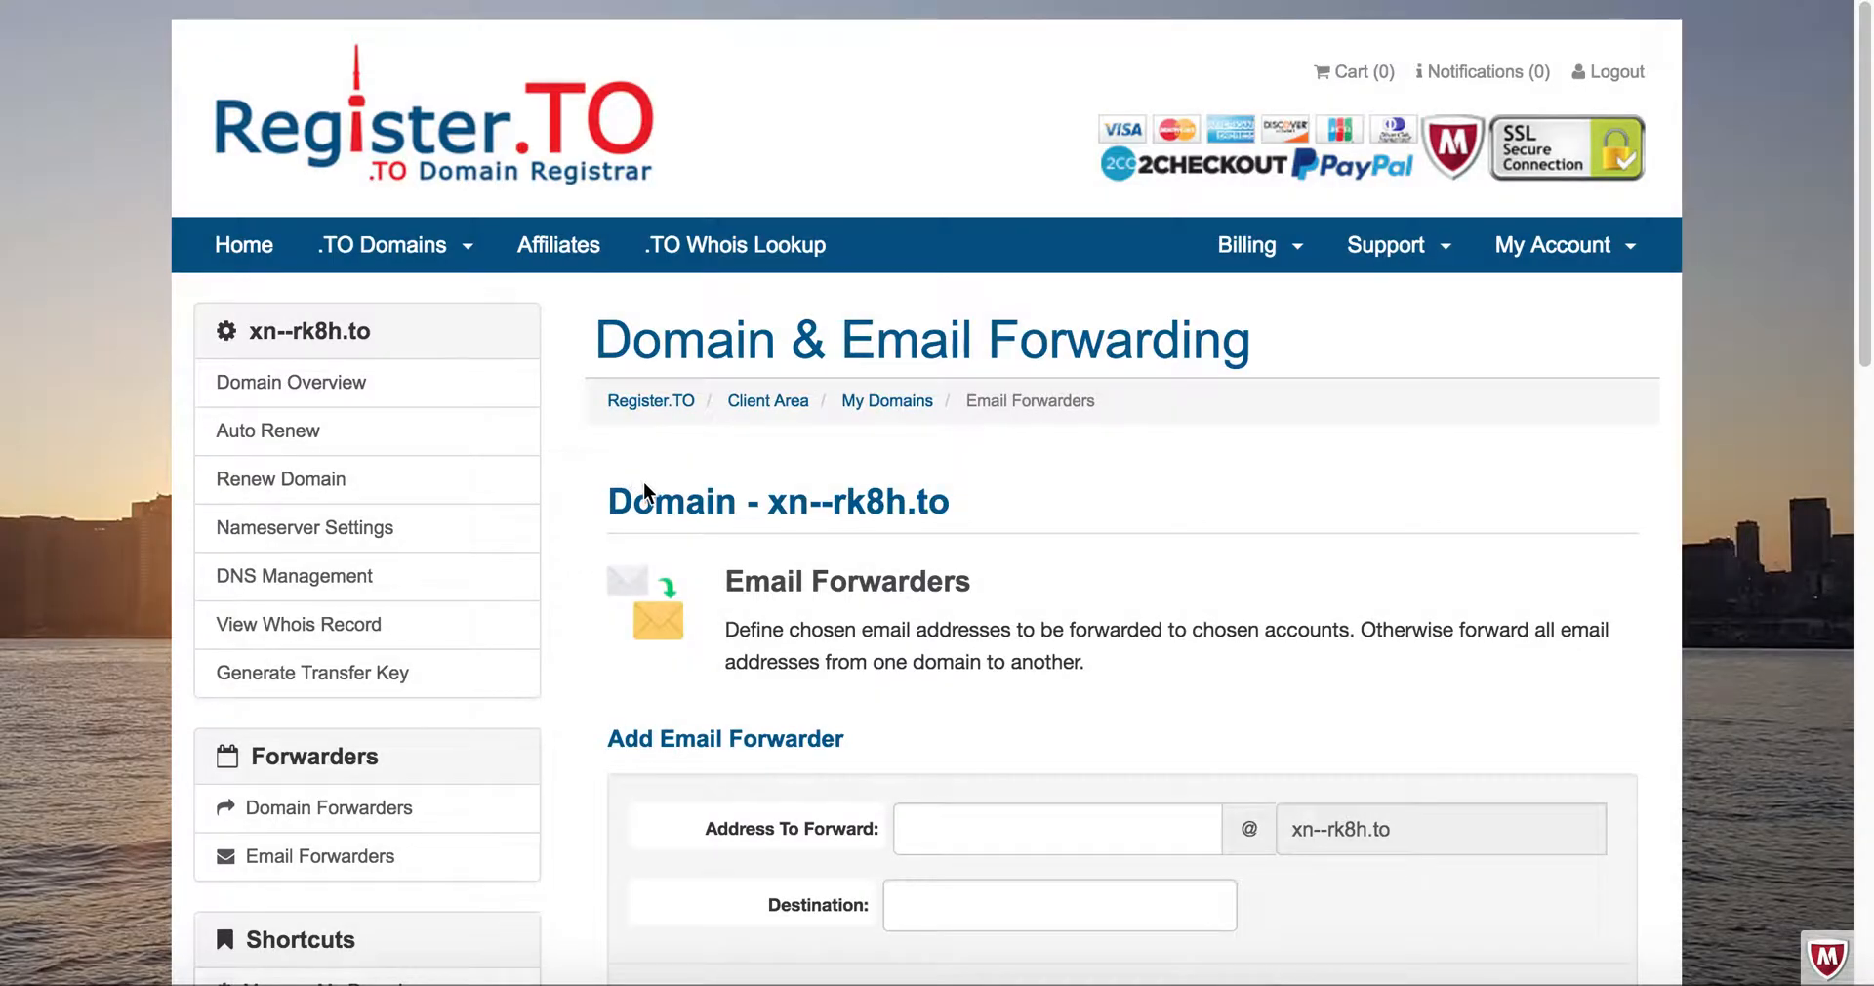
pyautogui.click(359, 810)
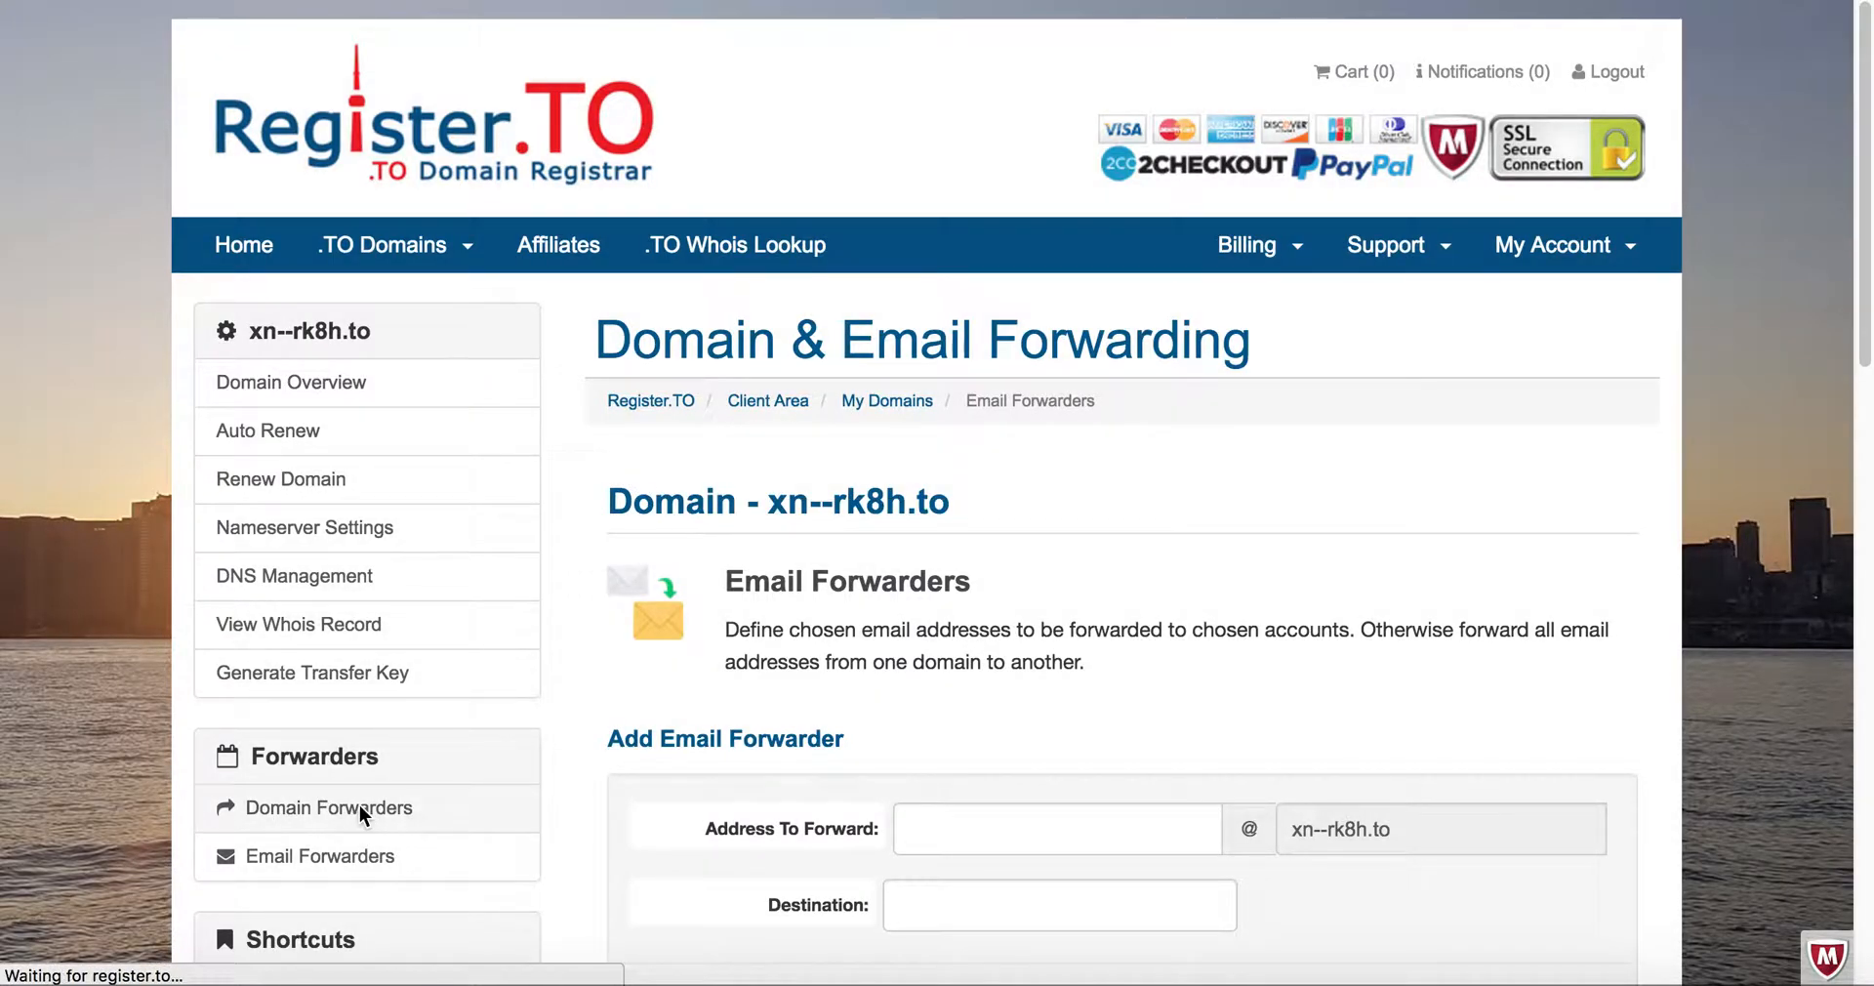
pyautogui.scroll(-3, 781, 693)
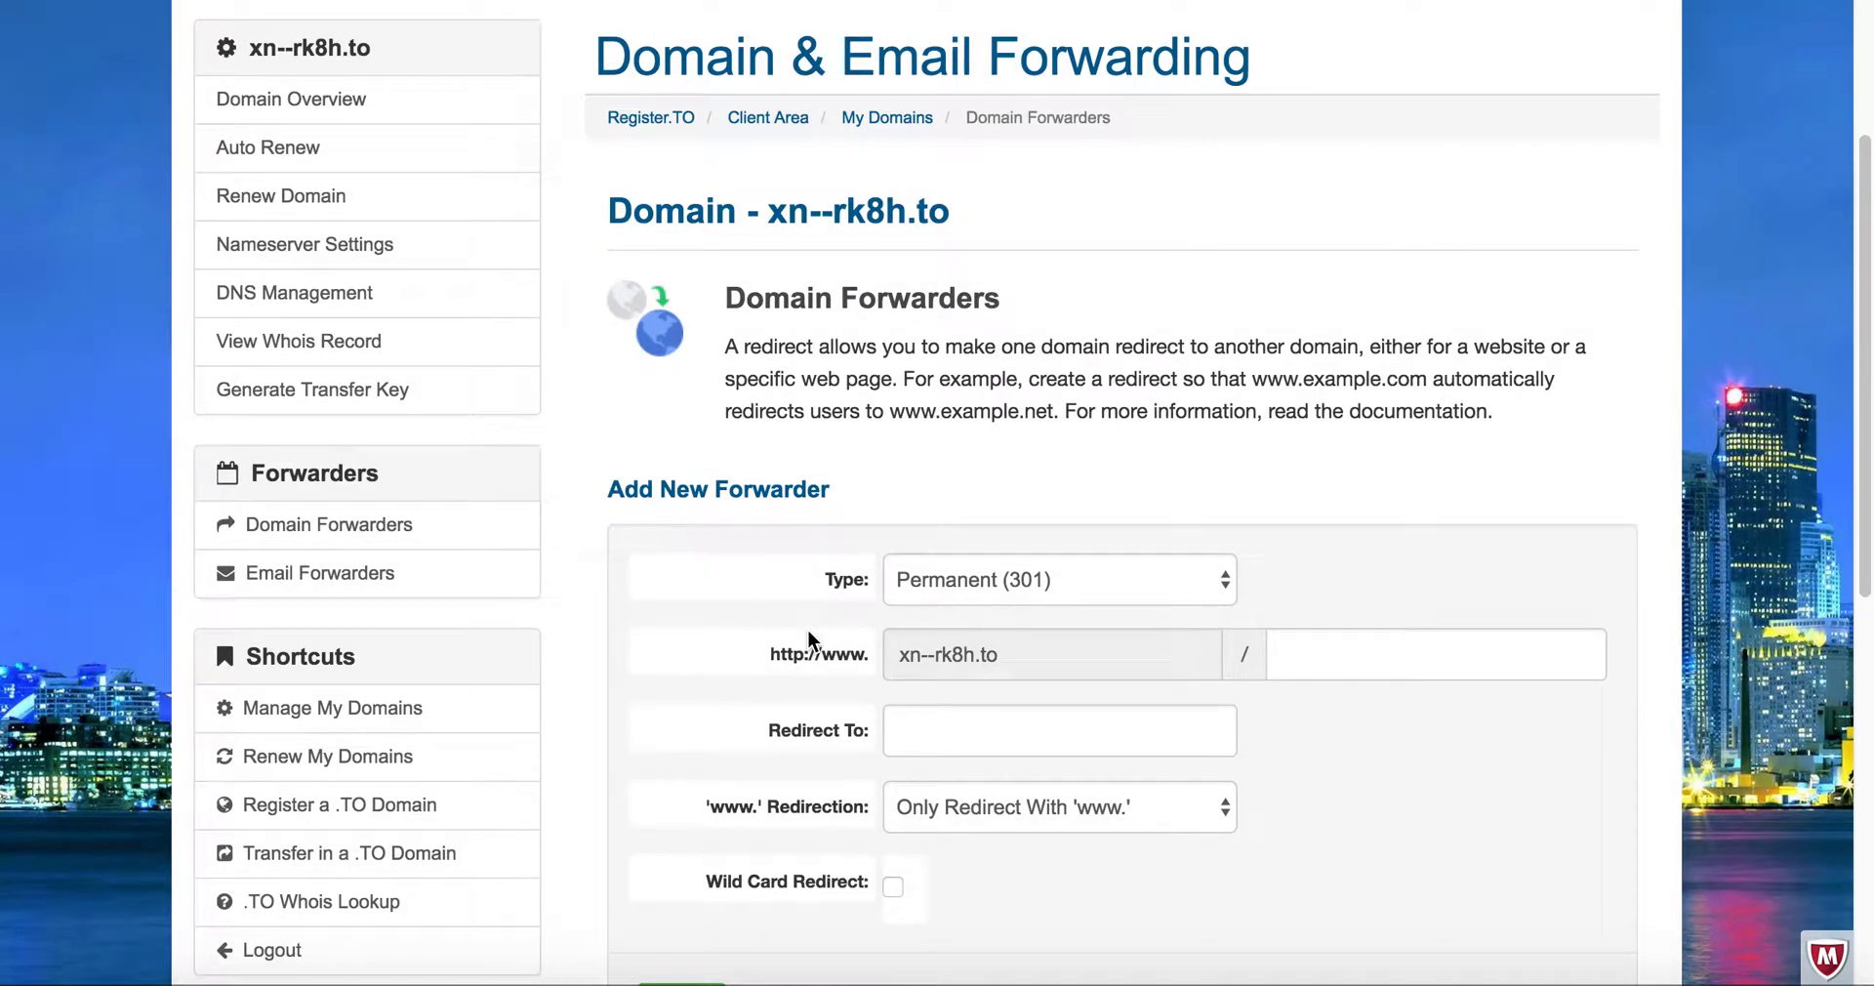
pyautogui.scroll(-8, 830, 461)
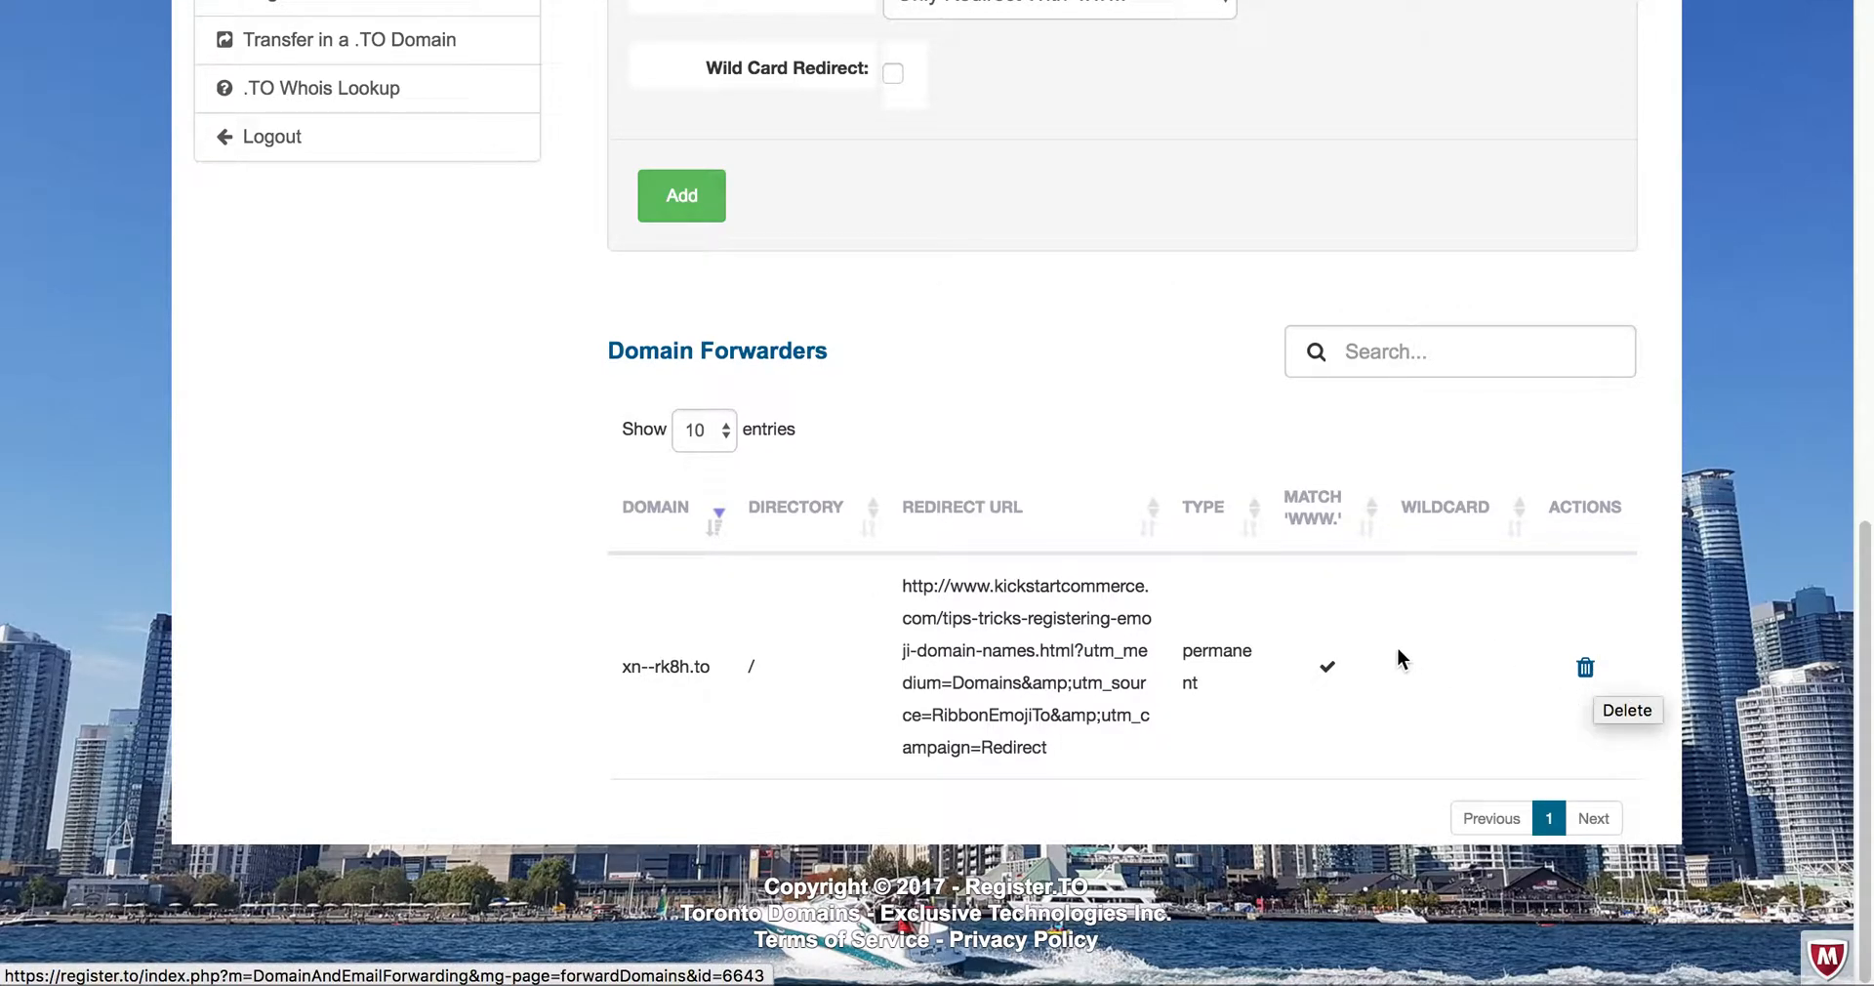
pyautogui.scroll(1, 971, 427)
pyautogui.scroll(3, 969, 427)
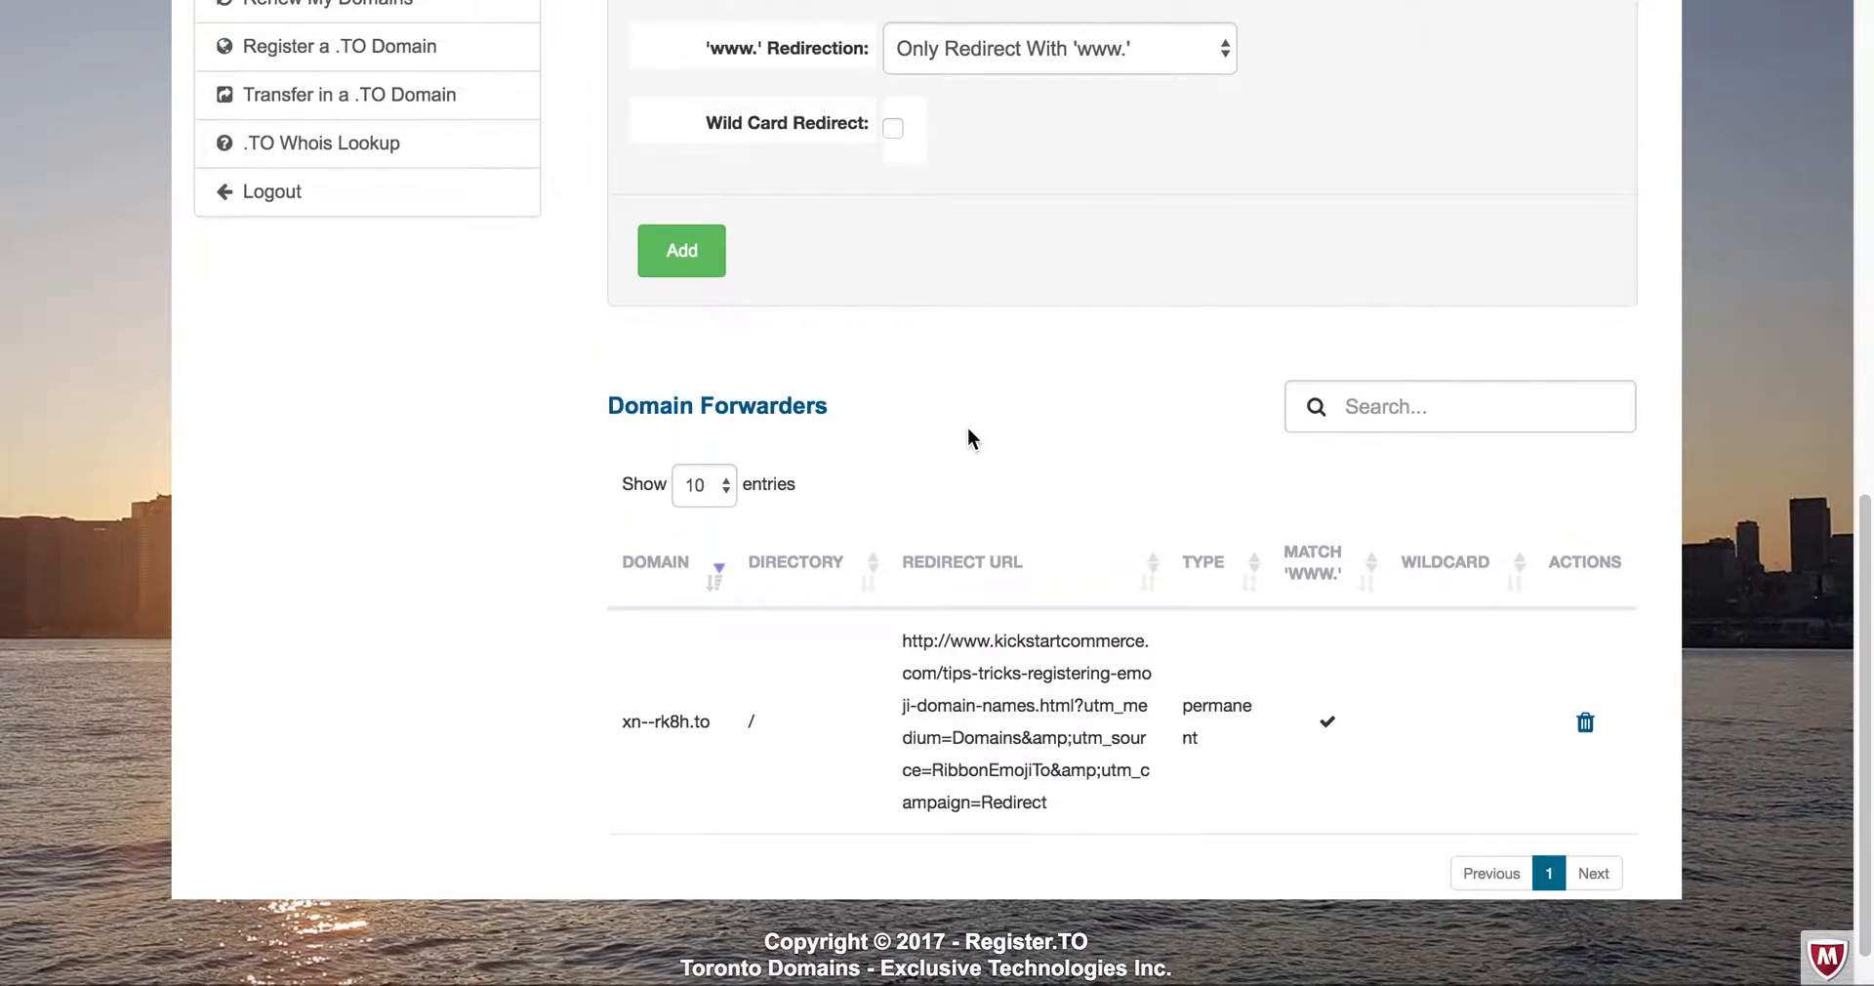
pyautogui.scroll(4, 965, 429)
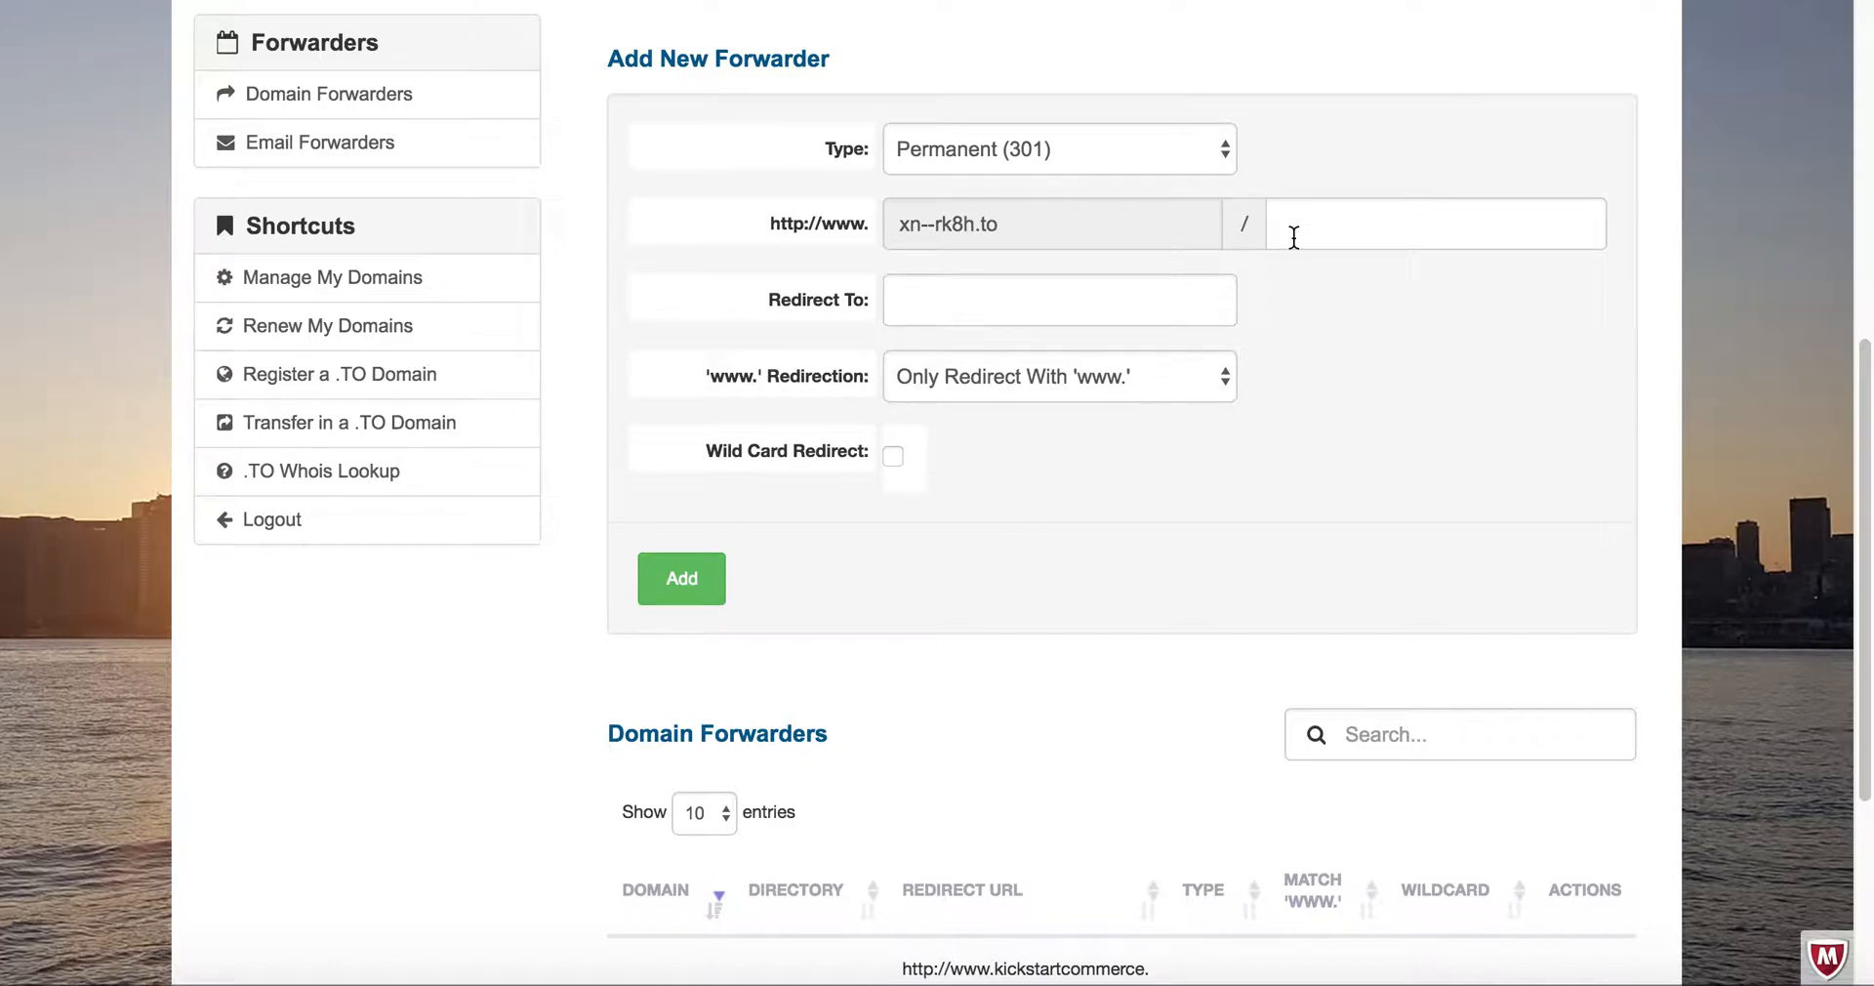
pyautogui.scroll(5, 1281, 282)
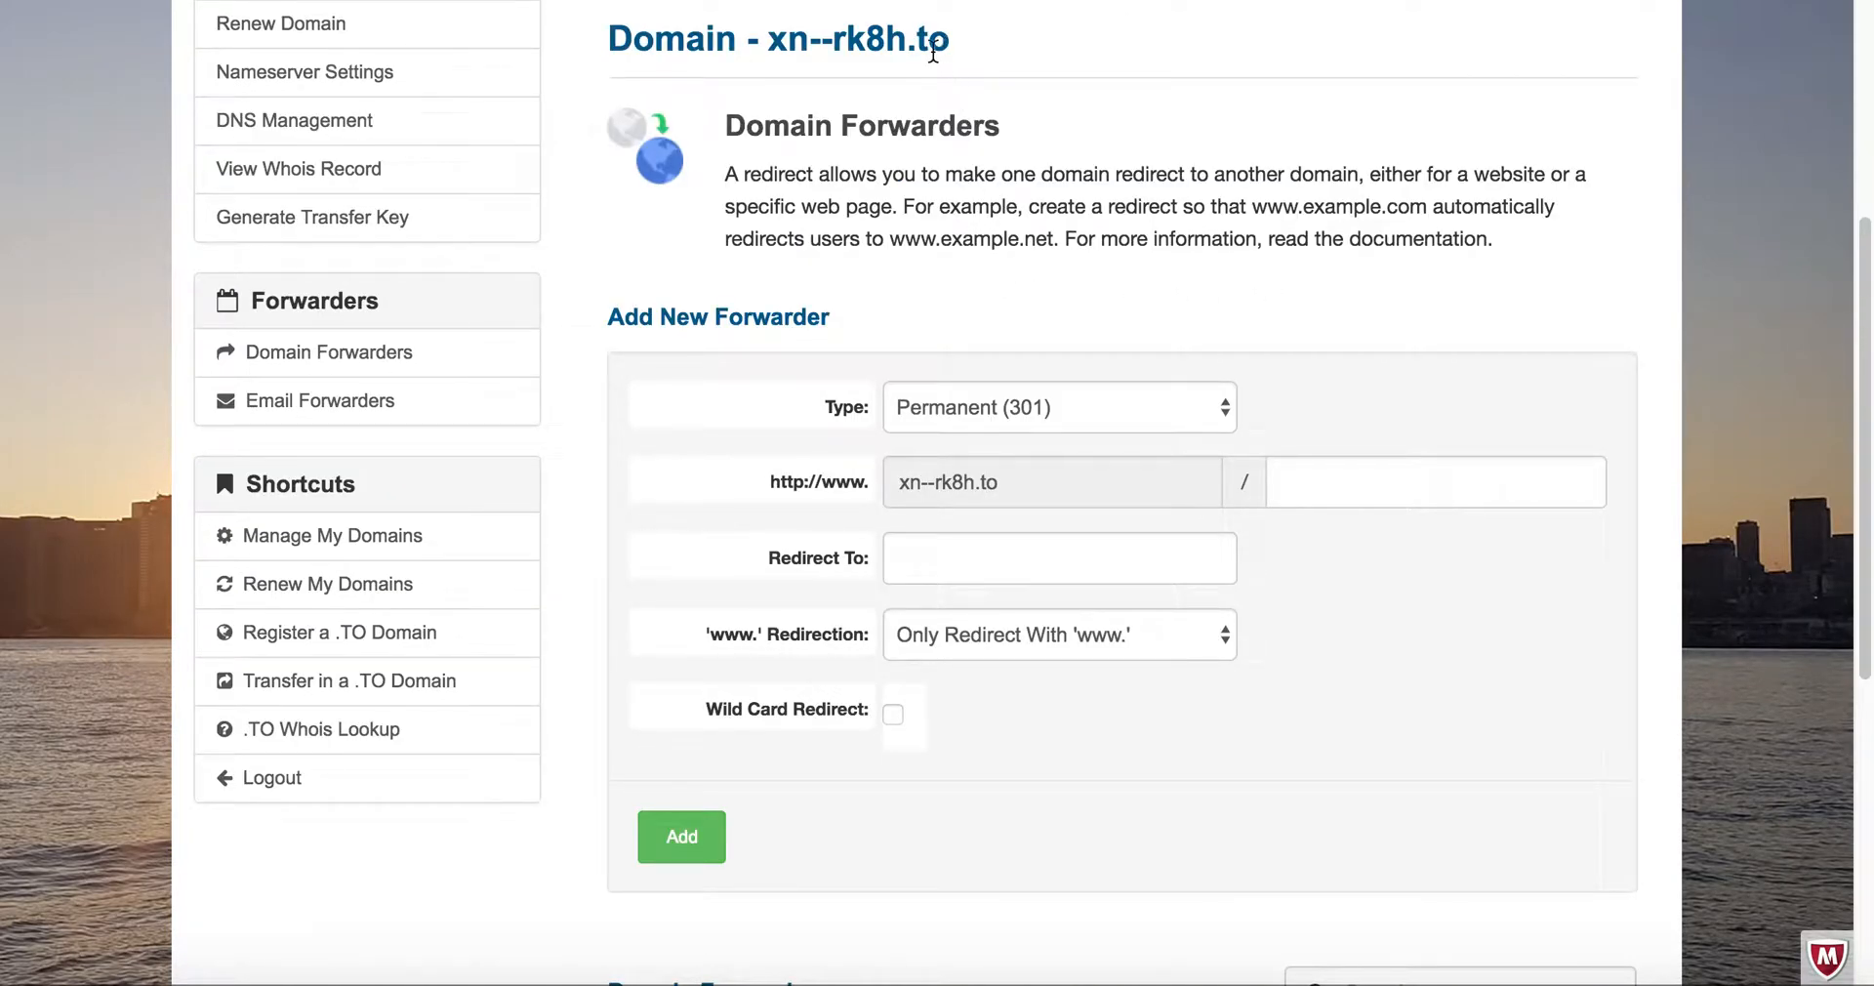